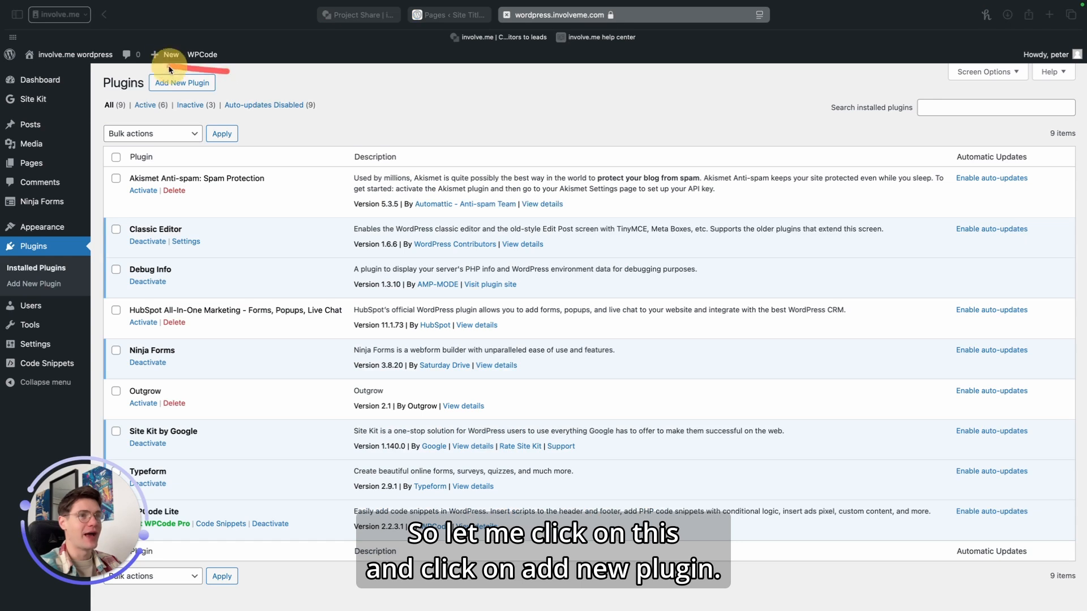
Step: Search the plugin directory for involve.me, then install and activate the involve.me plugin
{"action": "left_click", "coordinate": [181, 82]}
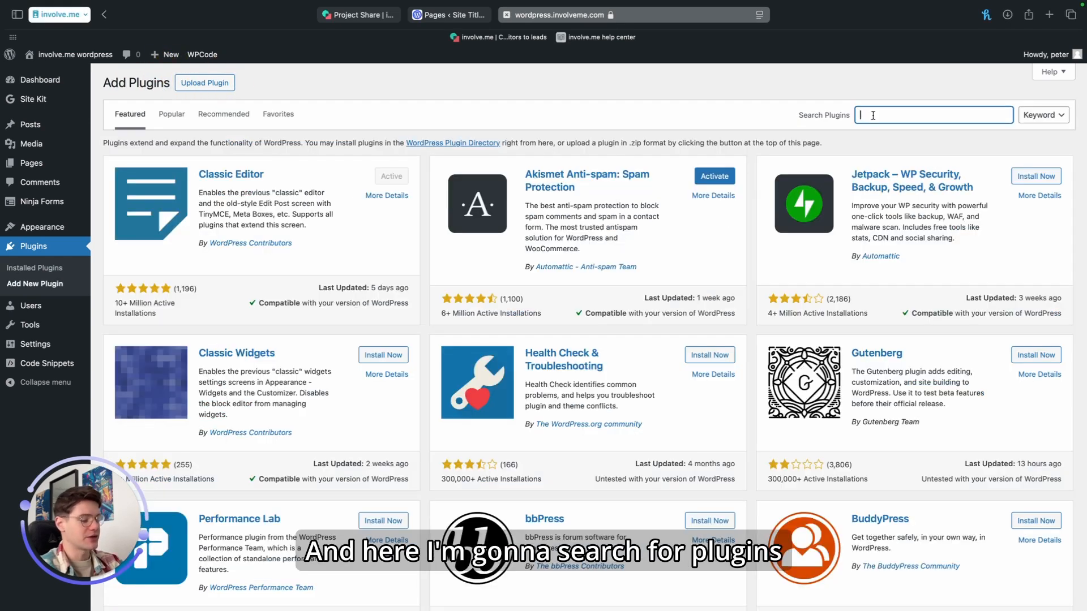
{"action": "type", "text": "involve.me"}
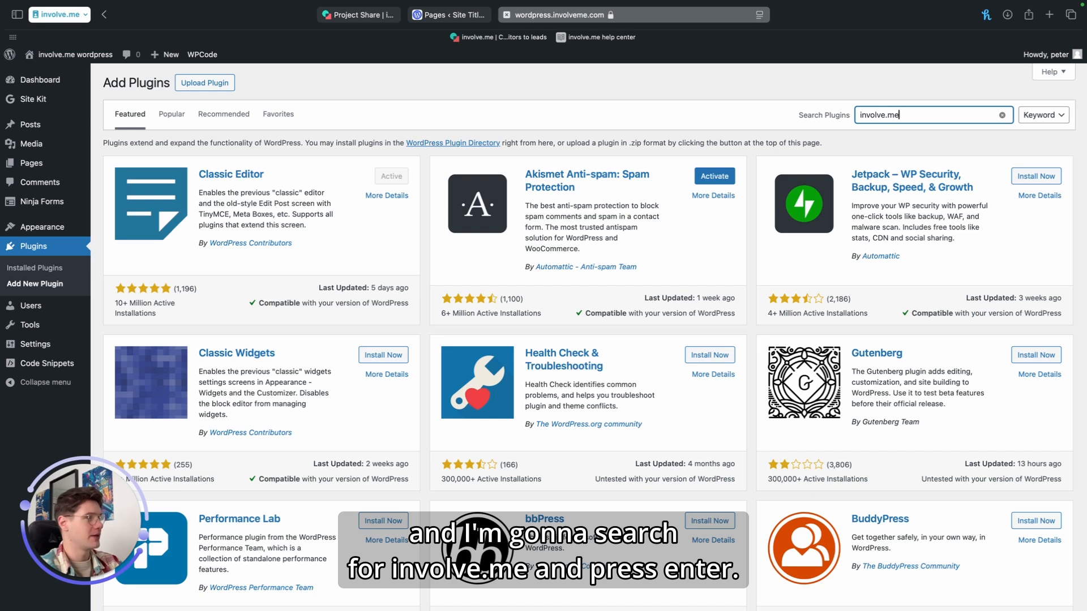
{"action": "key", "text": "Return"}
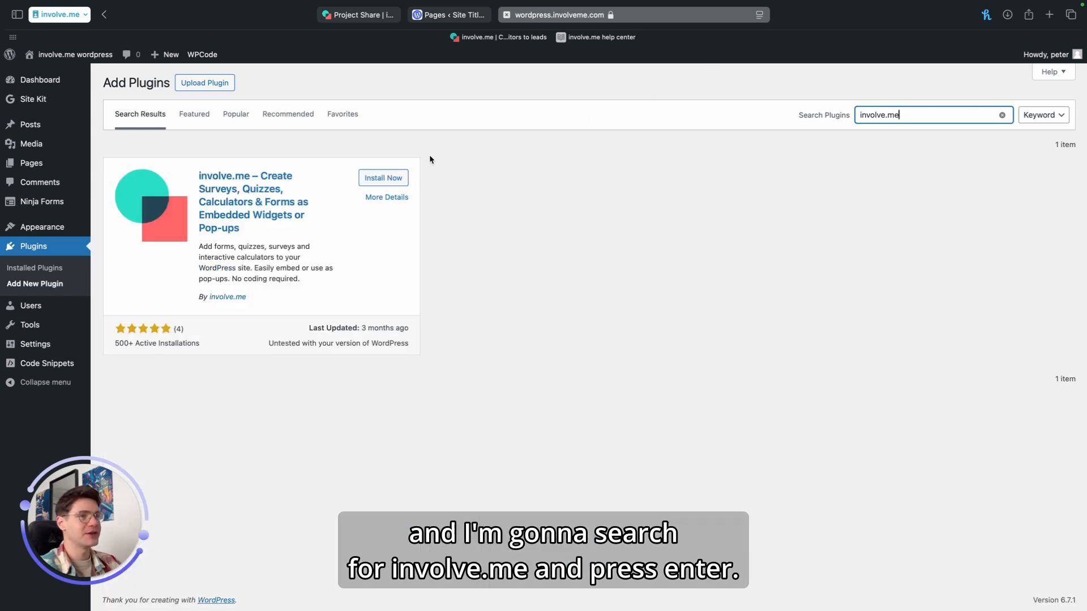
{"action": "left_click", "coordinate": [395, 179]}
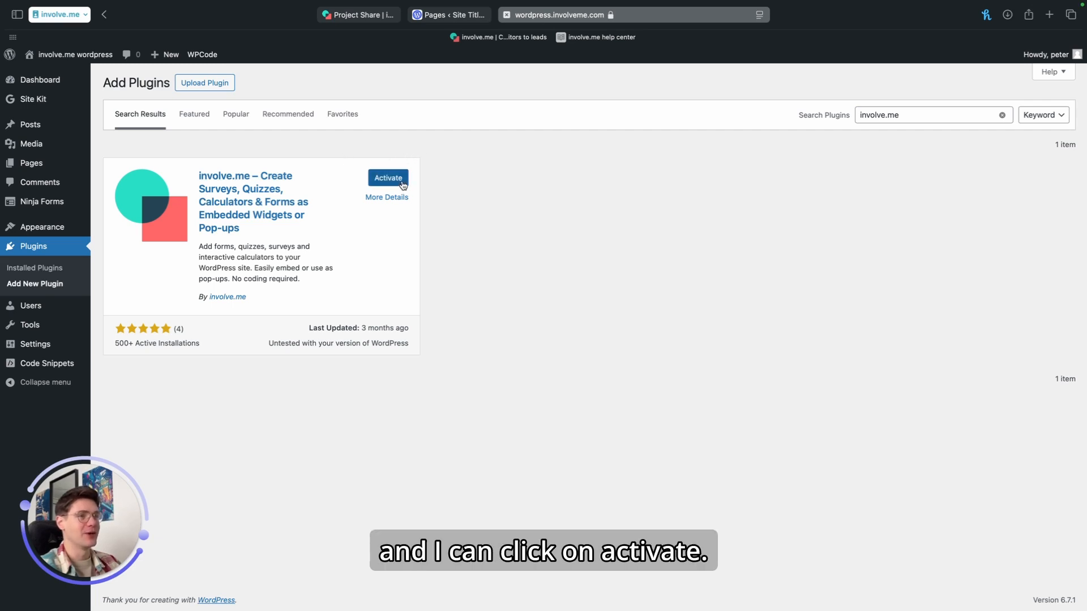
{"action": "left_click", "coordinate": [389, 178]}
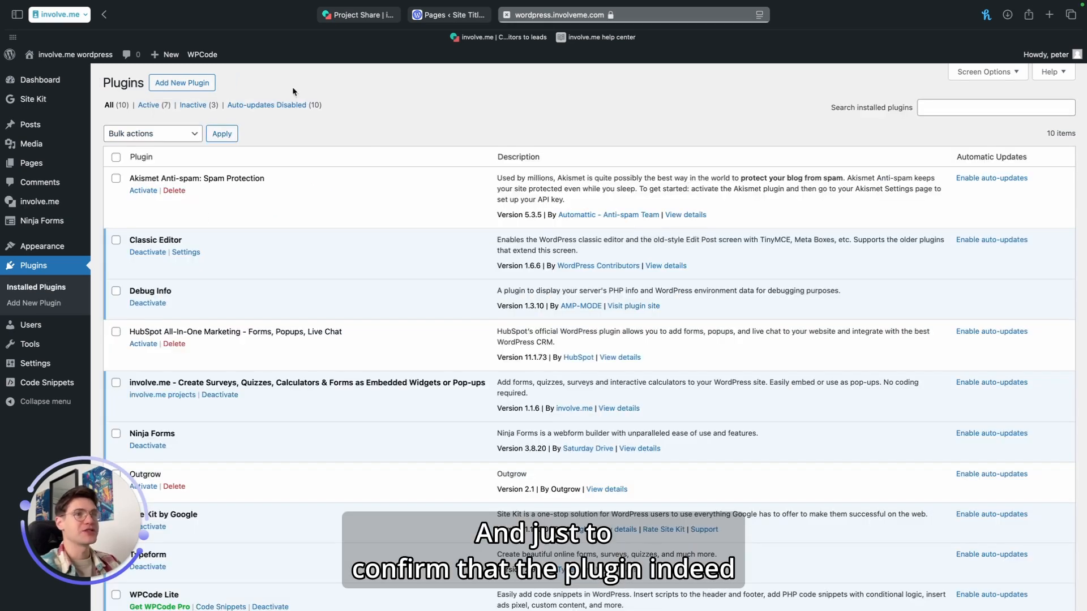
Step: Filter the installed plugins list to show only active plugins
{"action": "left_click_drag", "start_coordinate": [139, 114], "coordinate": [174, 113]}
{"action": "left_click", "coordinate": [151, 106]}
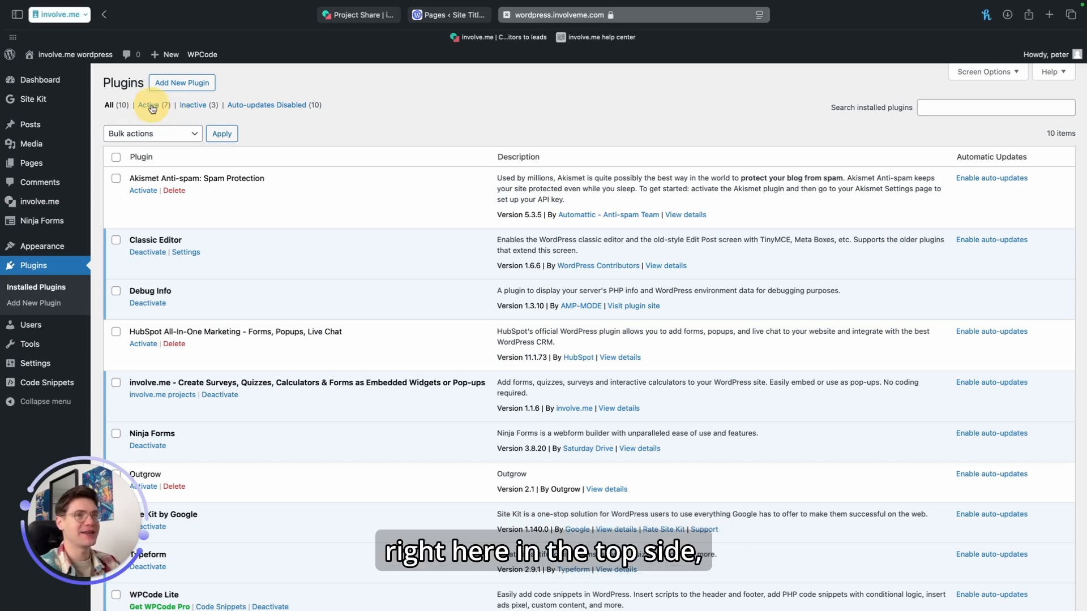
{"action": "left_click_drag", "start_coordinate": [123, 277], "coordinate": [497, 291]}
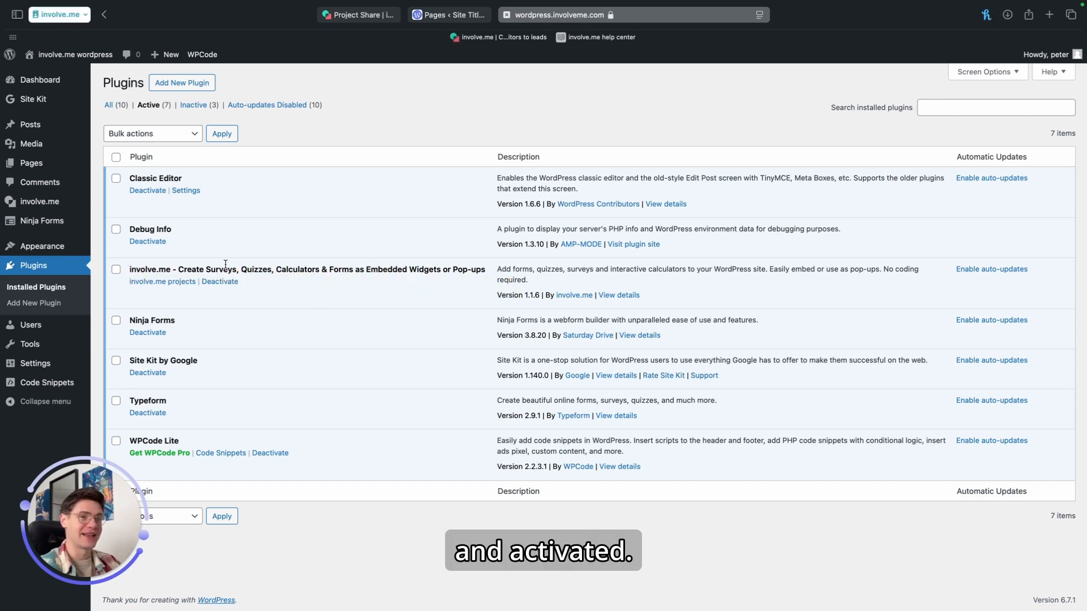
Step: Open the involve.me projects section and start adding a new involve.me project
{"action": "mouse_move", "coordinate": [31, 203]}
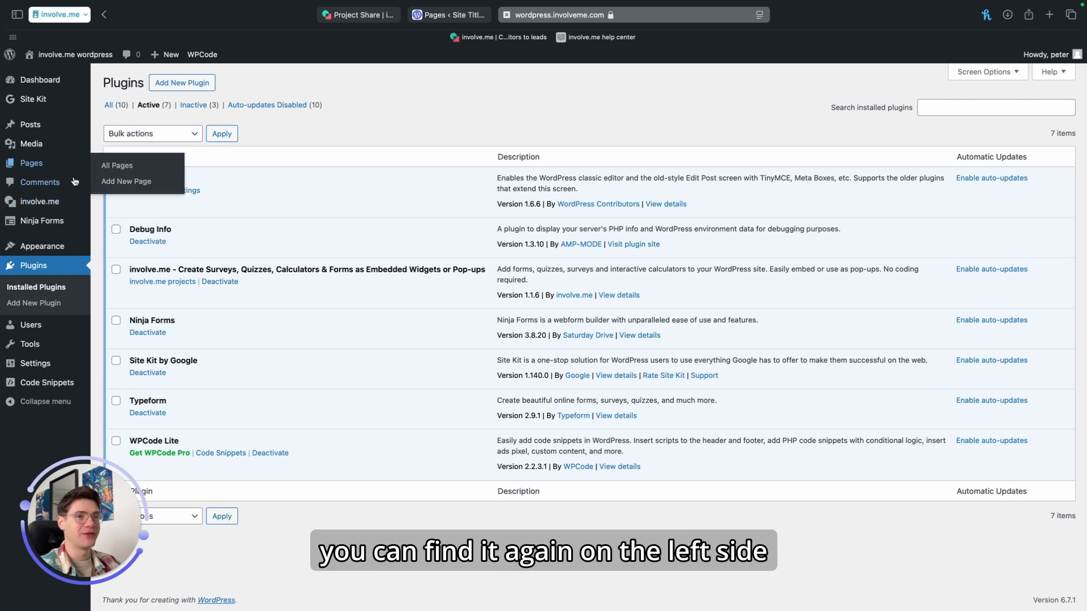
{"action": "left_click", "coordinate": [33, 202]}
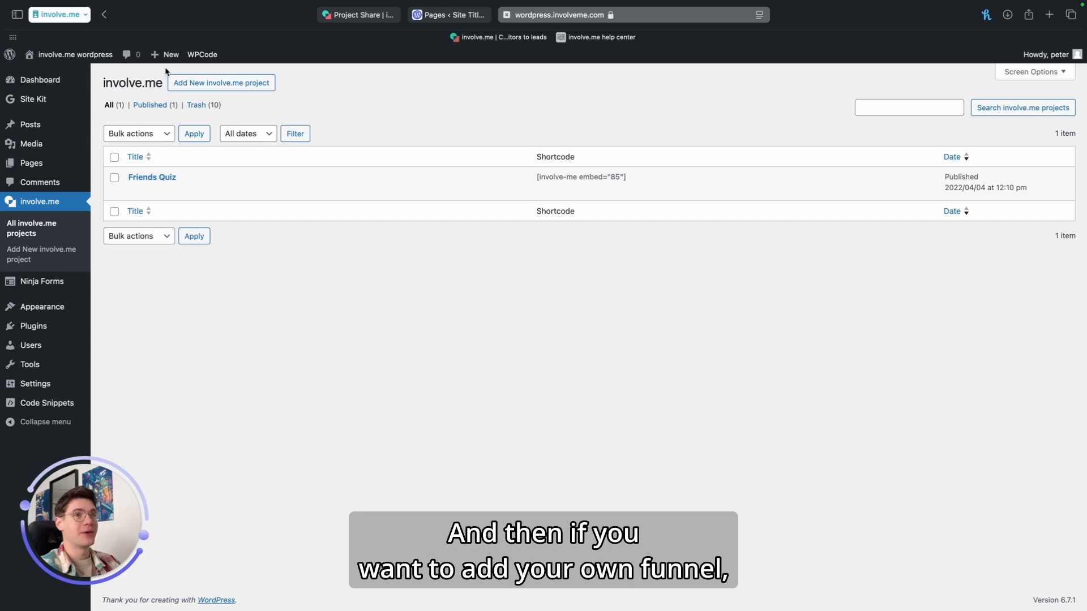
{"action": "mouse_move", "coordinate": [165, 69]}
{"action": "left_mouse_down"}
{"action": "mouse_move", "coordinate": [164, 90]}
{"action": "mouse_move", "coordinate": [280, 90]}
{"action": "left_mouse_up"}
{"action": "left_click", "coordinate": [274, 88]}
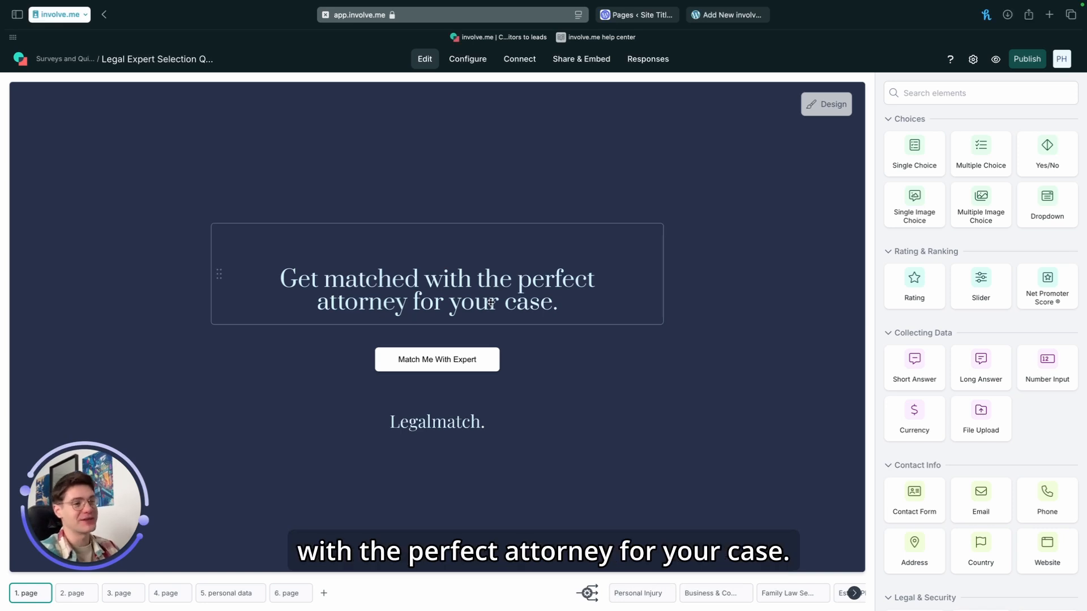
Step: Browse through the funnel's pages and outcome pages in the involve.me editor
{"action": "left_click", "coordinate": [91, 593]}
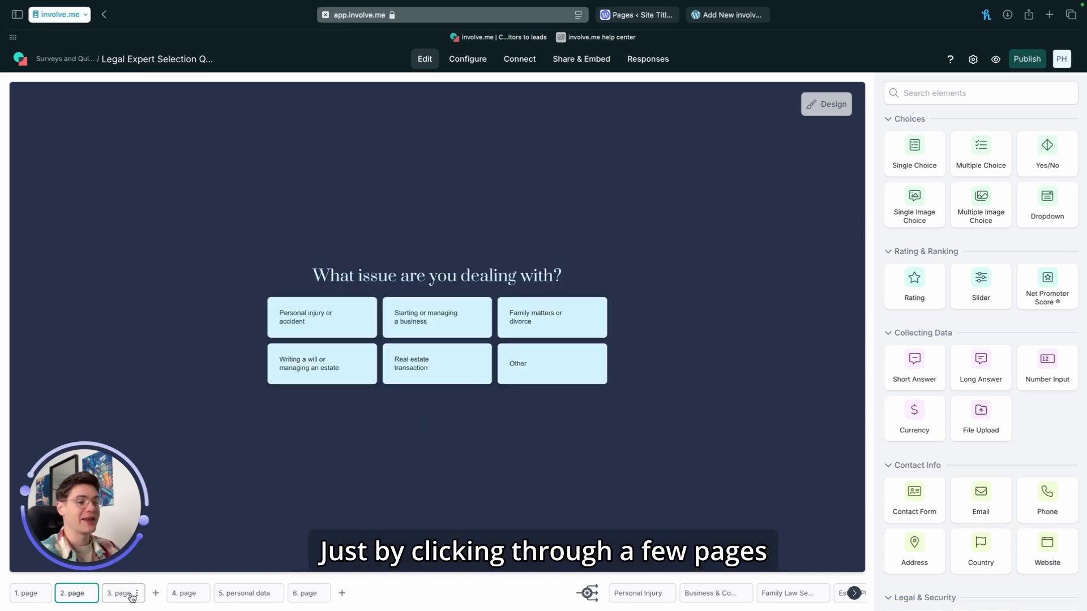
{"action": "left_click", "coordinate": [129, 593]}
{"action": "left_click", "coordinate": [170, 593]}
{"action": "left_click", "coordinate": [243, 593]}
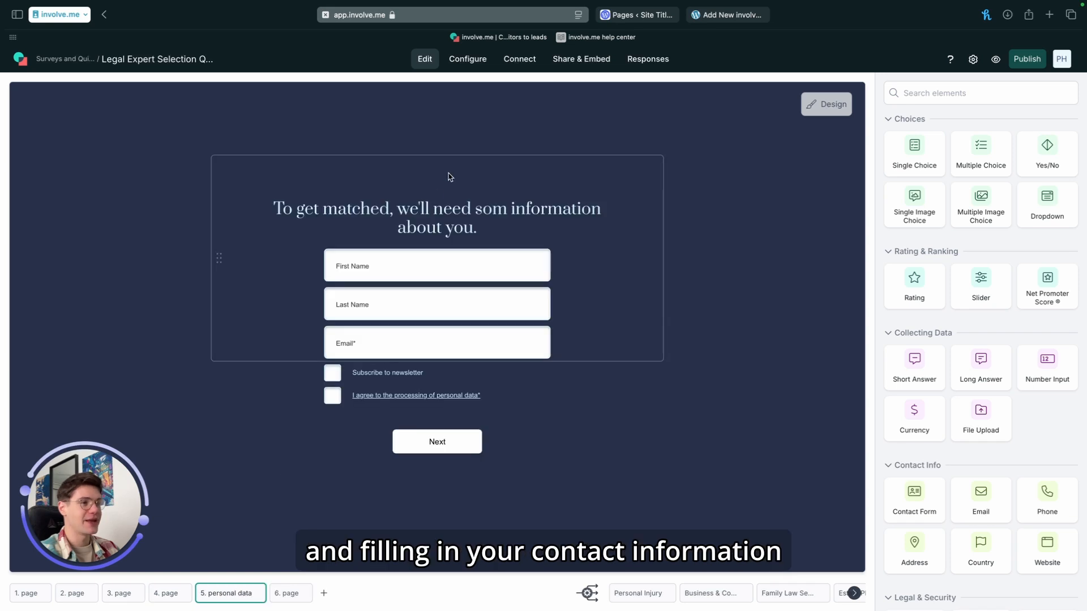
{"action": "left_click", "coordinate": [290, 593]}
{"action": "left_click", "coordinate": [638, 593]}
{"action": "left_click", "coordinate": [730, 594]}
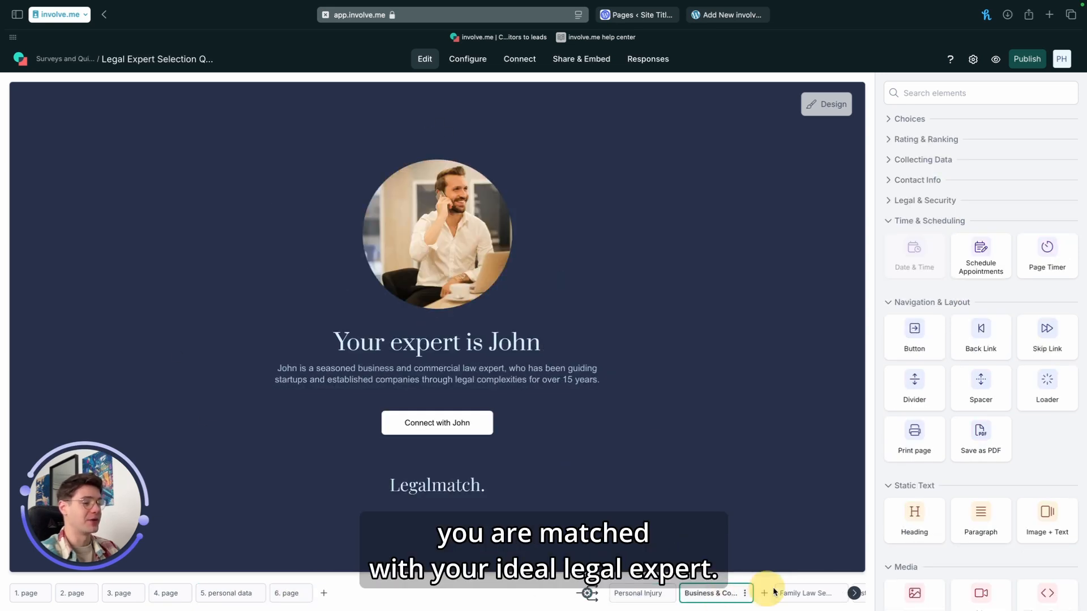
{"action": "left_click", "coordinate": [795, 593]}
{"action": "left_click", "coordinate": [854, 594]}
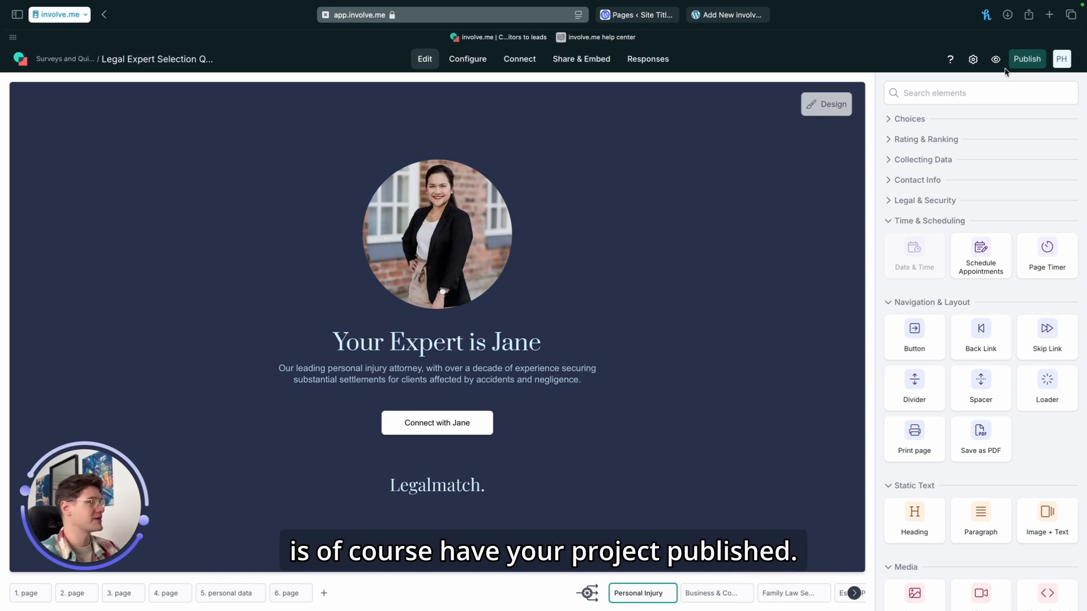
Step: Publish the Legal Expert Selection Quiz funnel
{"action": "left_click", "coordinate": [1026, 59]}
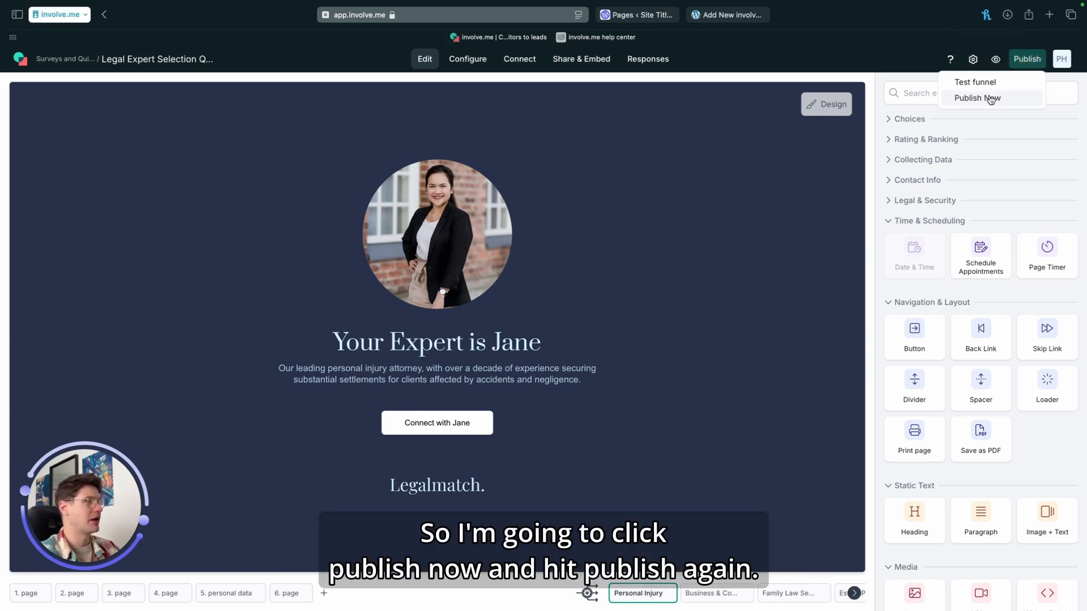
{"action": "left_click", "coordinate": [987, 100]}
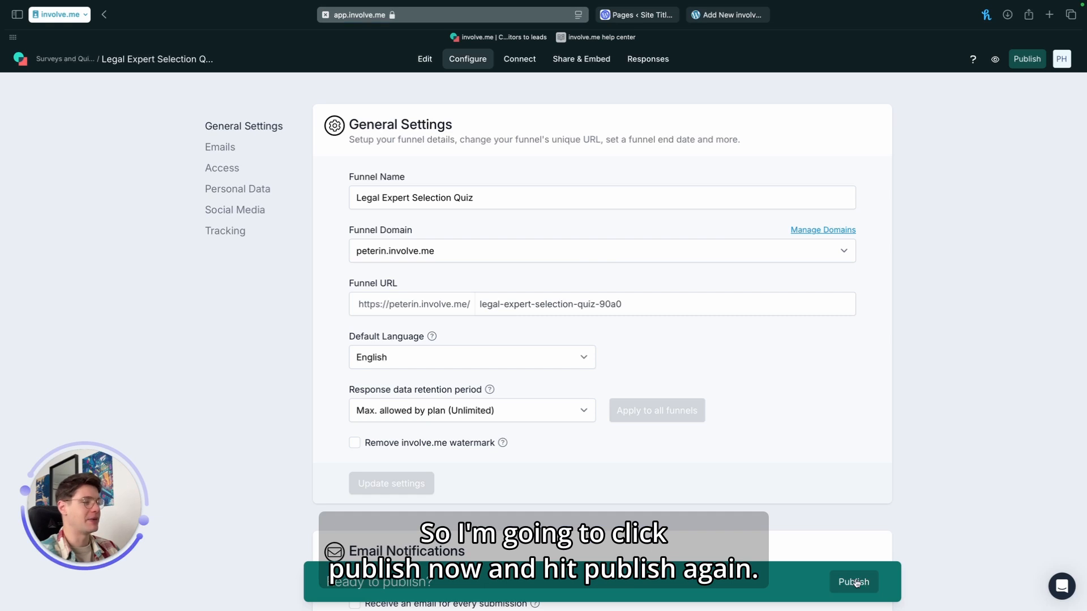
{"action": "left_click", "coordinate": [855, 582]}
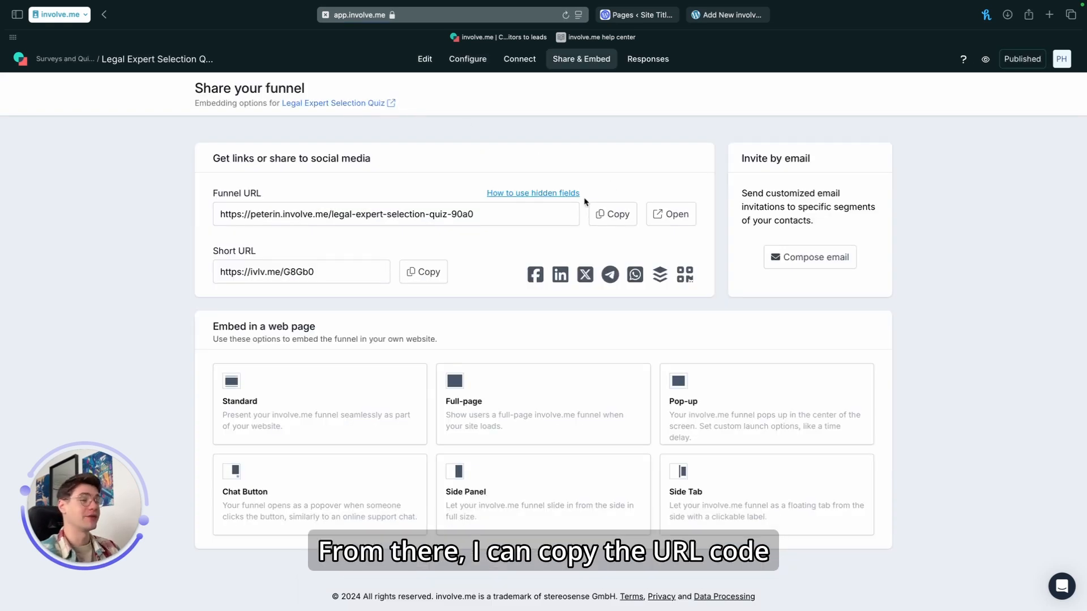
Step: Copy the full funnel URL and paste it into the new WordPress involve.me project's URL field
{"action": "left_click", "coordinate": [624, 213]}
{"action": "left_click", "coordinate": [732, 17]}
{"action": "left_click", "coordinate": [185, 222]}
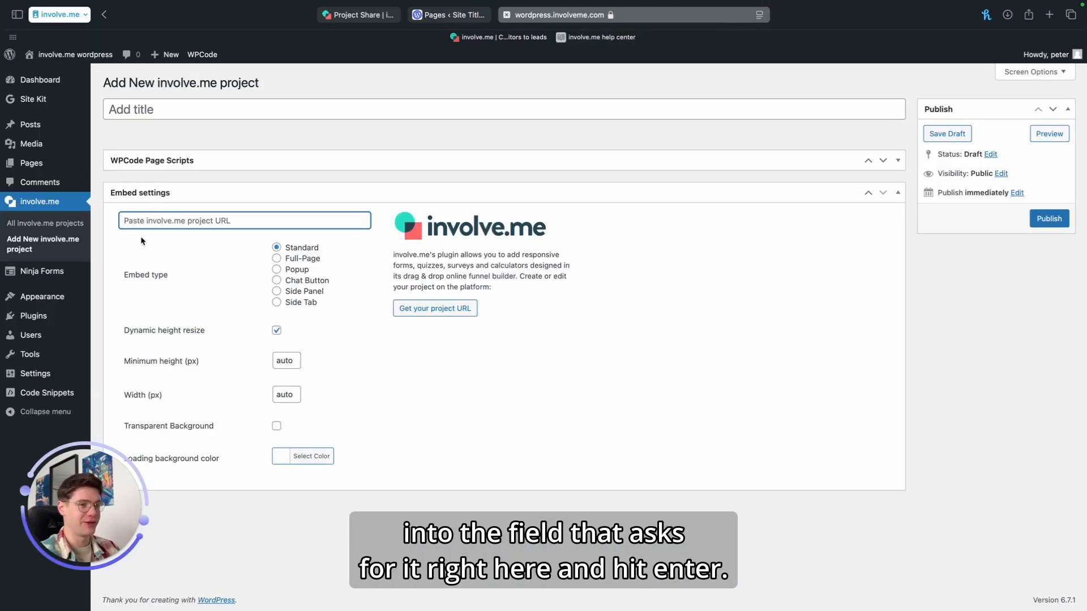
{"action": "key", "text": "super+v"}
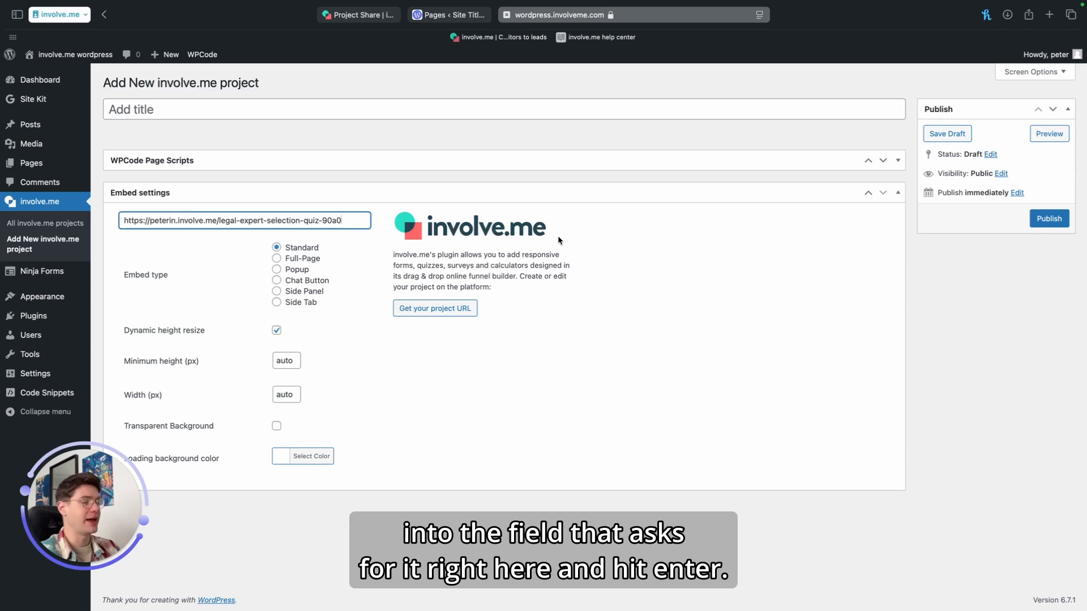
{"action": "key", "text": "Return"}
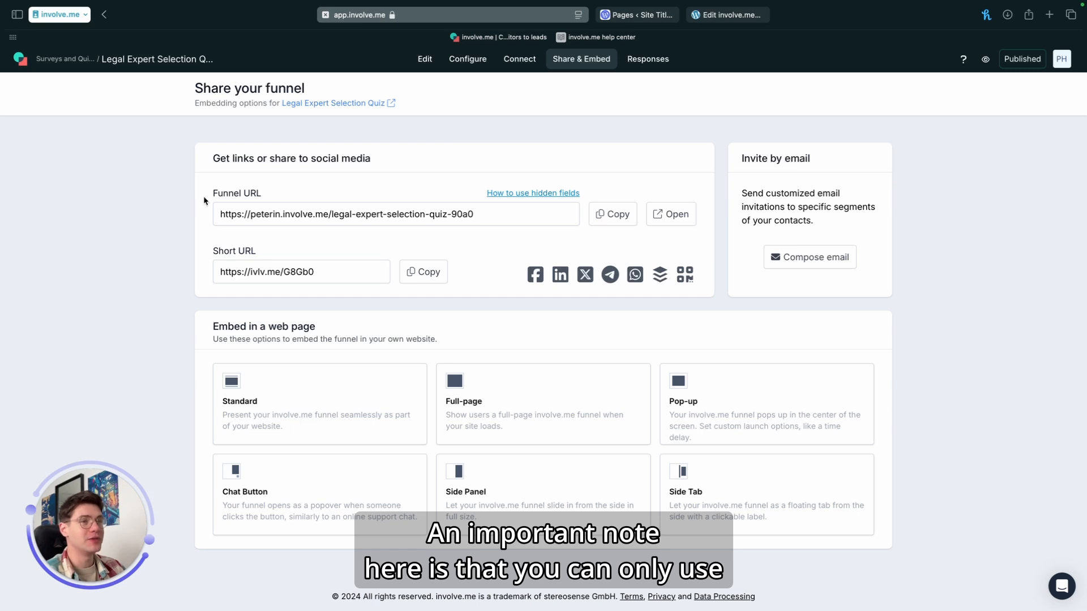
{"action": "mouse_move", "coordinate": [205, 189]}
{"action": "left_mouse_down"}
{"action": "mouse_move", "coordinate": [206, 238]}
{"action": "mouse_move", "coordinate": [372, 242]}
{"action": "left_mouse_up"}
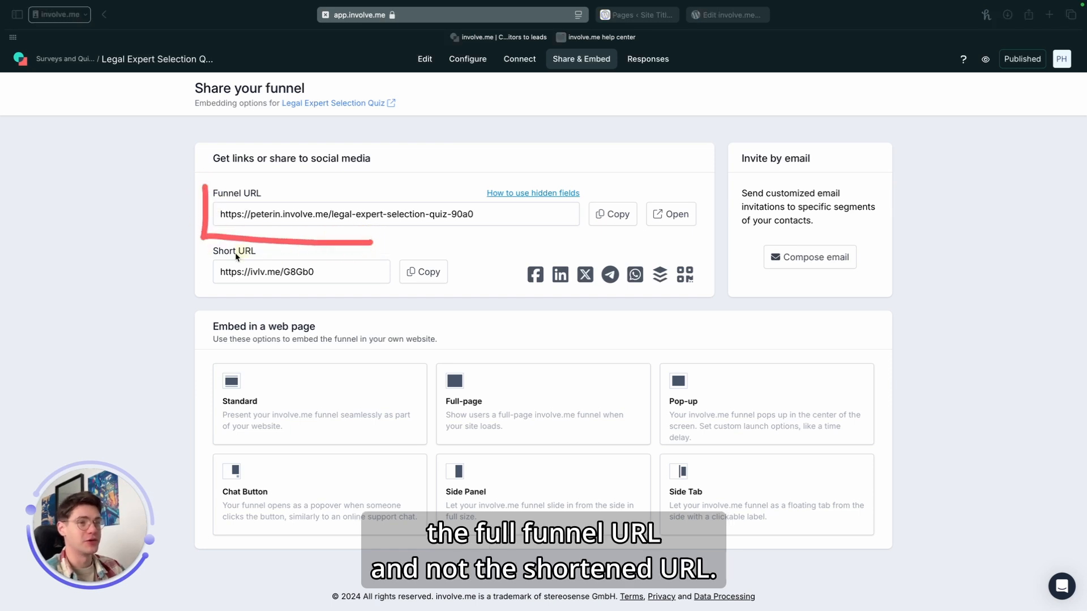
{"action": "mouse_move", "coordinate": [208, 246]}
{"action": "left_mouse_down"}
{"action": "mouse_move", "coordinate": [203, 275]}
{"action": "mouse_move", "coordinate": [275, 300]}
{"action": "left_mouse_up"}
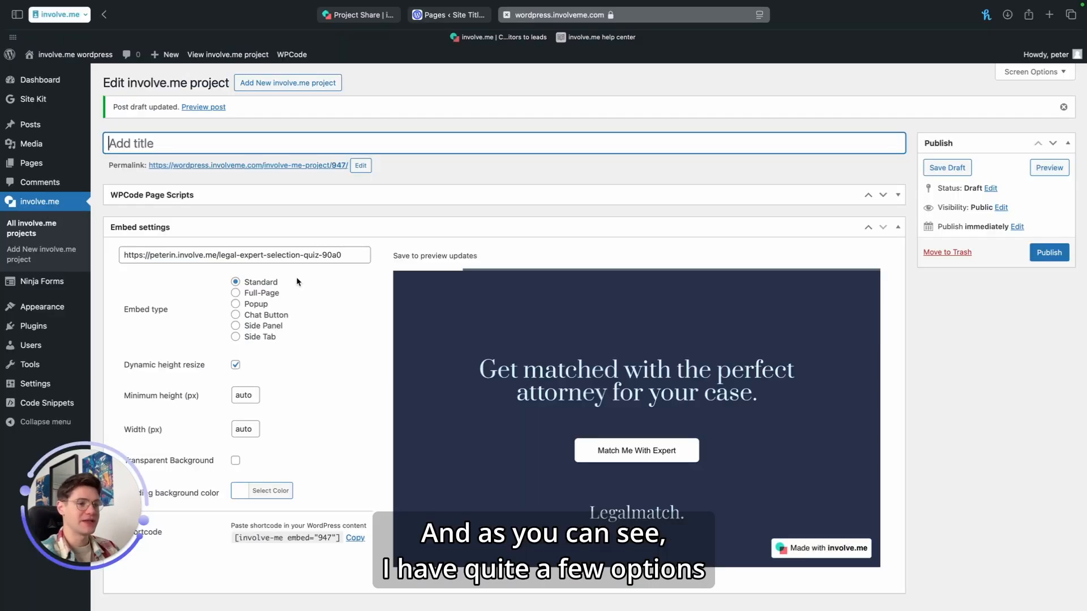
{"action": "mouse_move", "coordinate": [296, 278]}
{"action": "left_mouse_down"}
{"action": "mouse_move", "coordinate": [290, 450]}
{"action": "mouse_move", "coordinate": [302, 508]}
{"action": "left_mouse_up"}
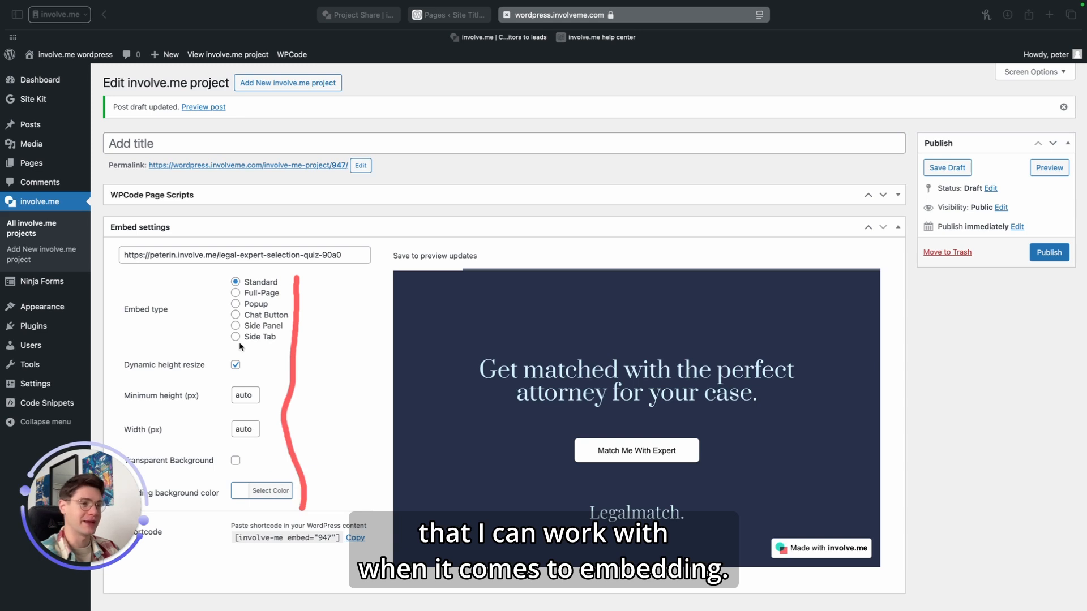
Step: Try each embed type in turn: Full-Page, Popup, Chat Button, Side Panel and Side Tab
{"action": "left_click", "coordinate": [234, 294]}
{"action": "left_click", "coordinate": [236, 305]}
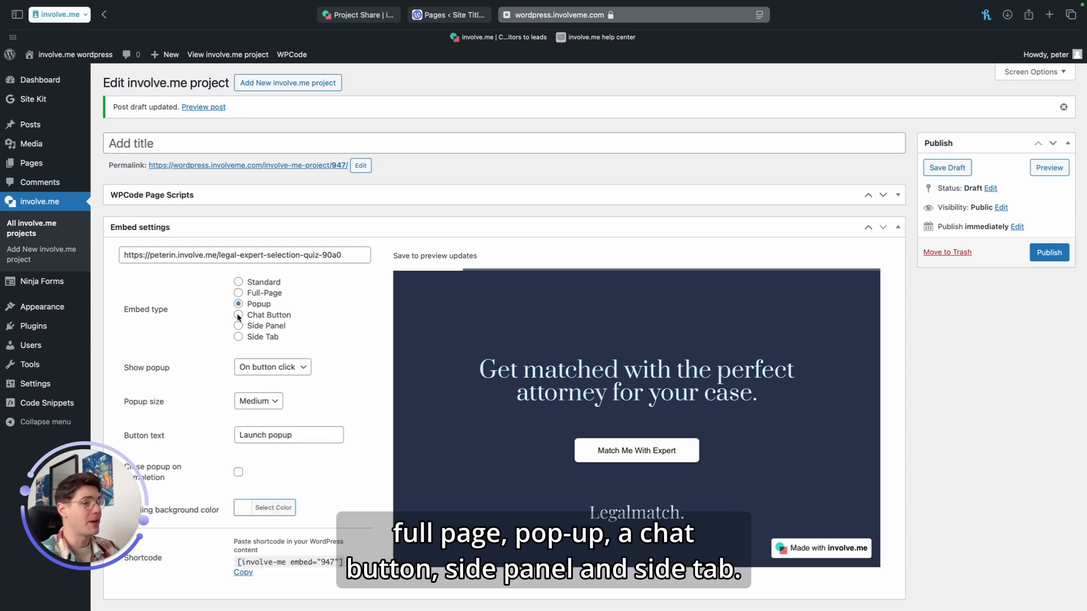
{"action": "left_click", "coordinate": [238, 315]}
{"action": "left_click", "coordinate": [238, 325]}
{"action": "scroll", "coordinate": [241, 283], "scroll_direction": "down", "scroll_amount": 2}
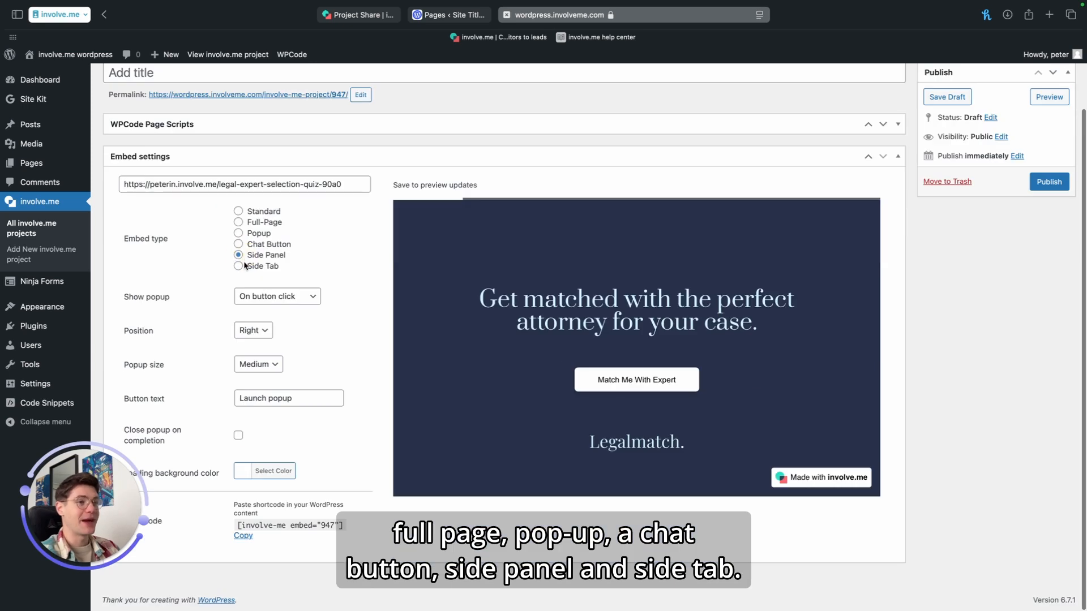
{"action": "left_click", "coordinate": [239, 267]}
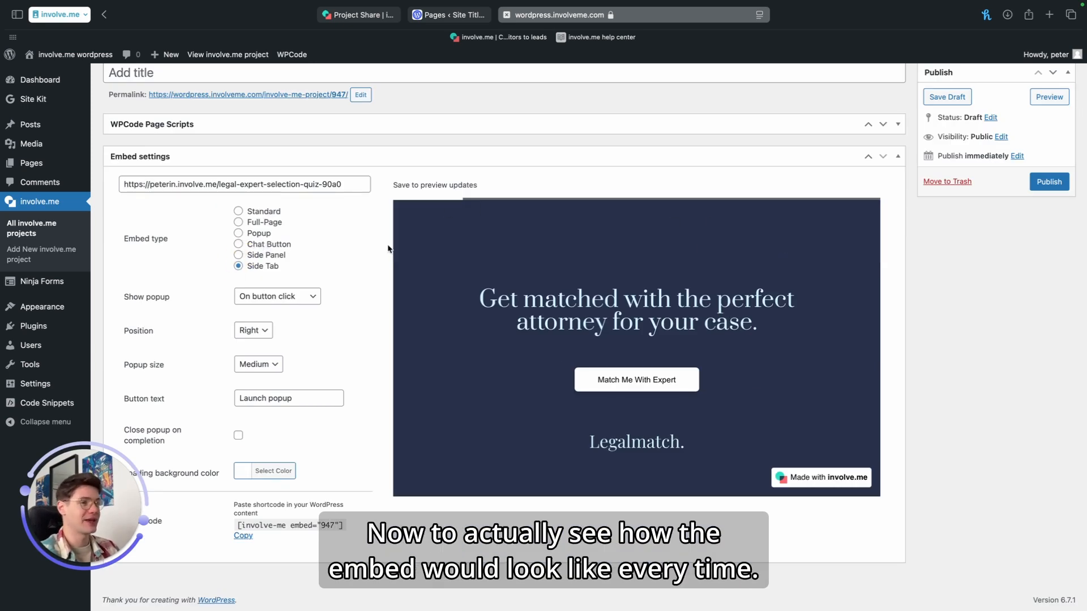
Step: Publish the project with the Popup embed type and launch its popup preview
{"action": "left_click", "coordinate": [239, 233]}
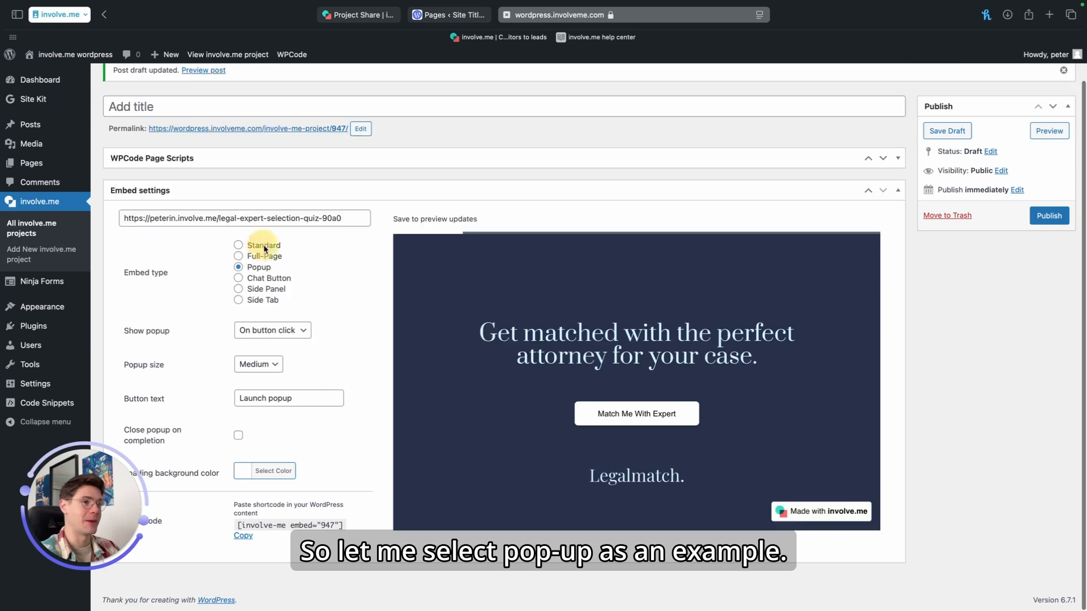
{"action": "left_click", "coordinate": [1039, 218]}
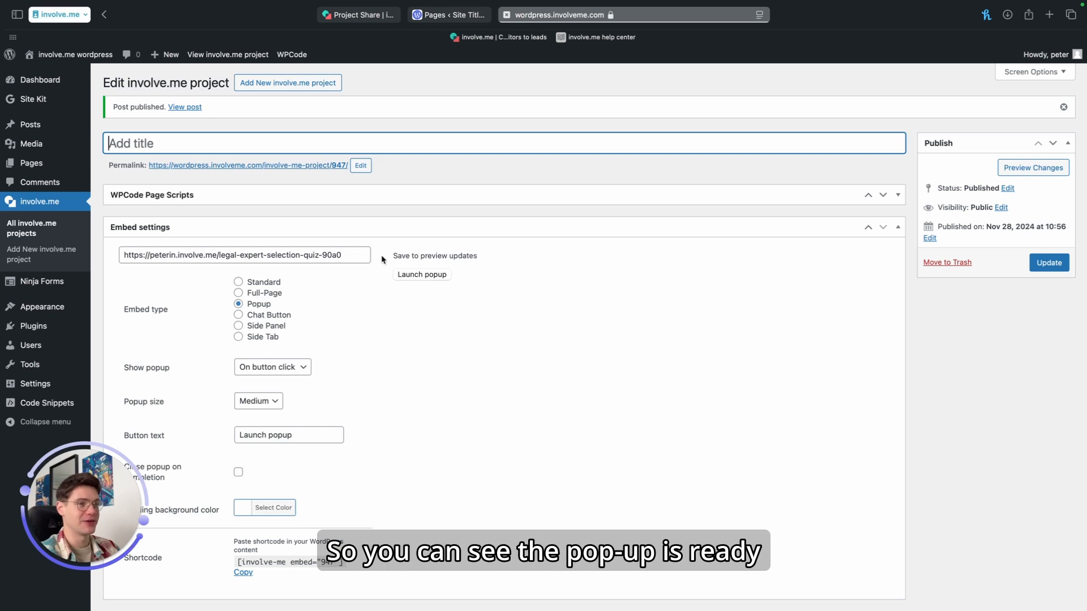
{"action": "left_click", "coordinate": [425, 275]}
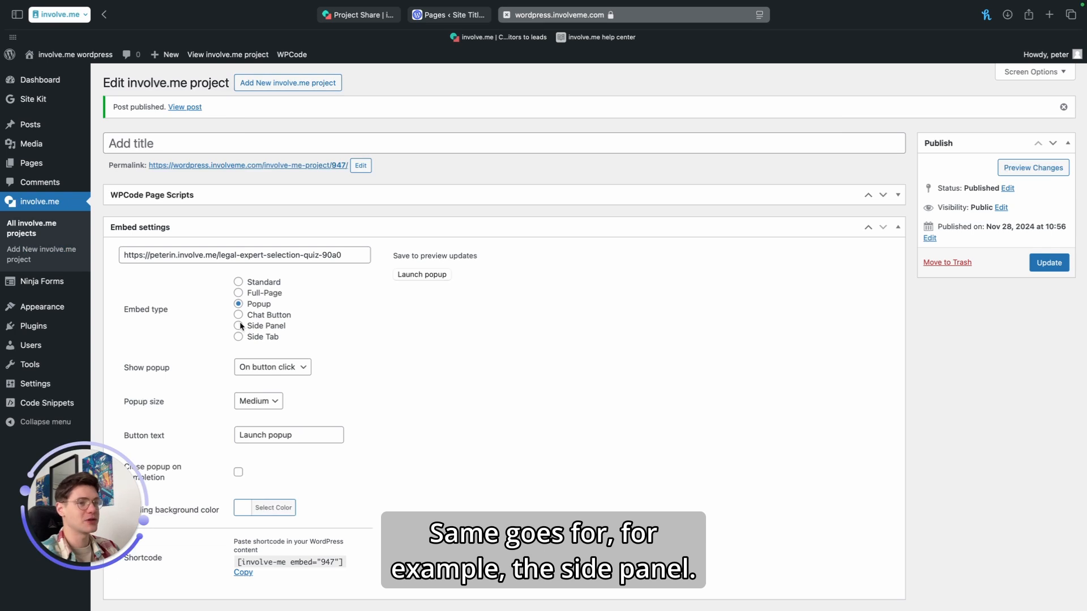
Step: Switch the embed type to Side Panel, update the project, then preview and close the side panel
{"action": "left_click", "coordinate": [238, 326]}
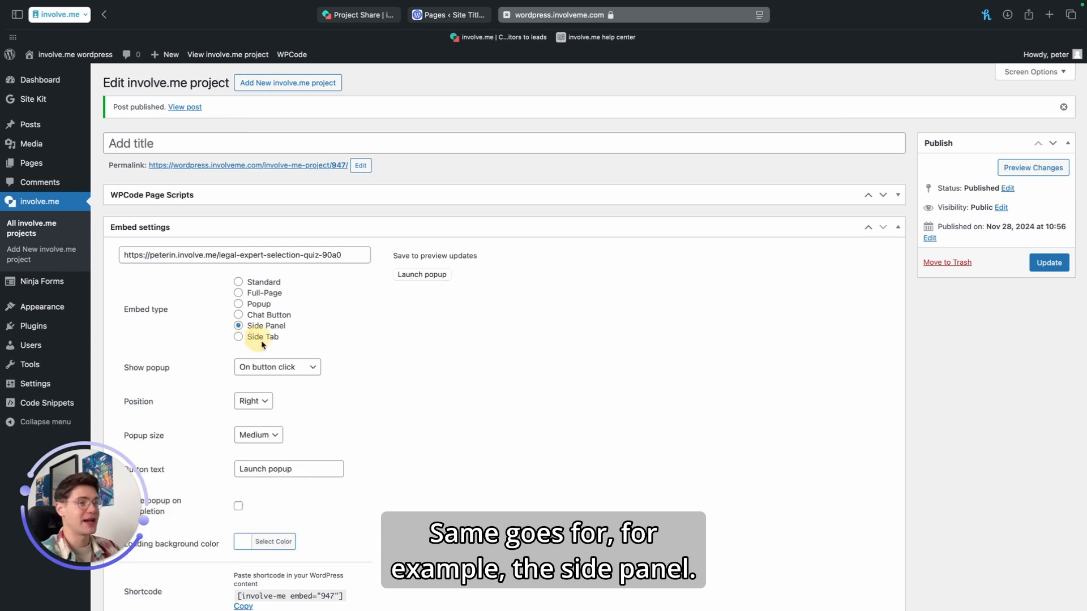
{"action": "left_click", "coordinate": [1049, 263]}
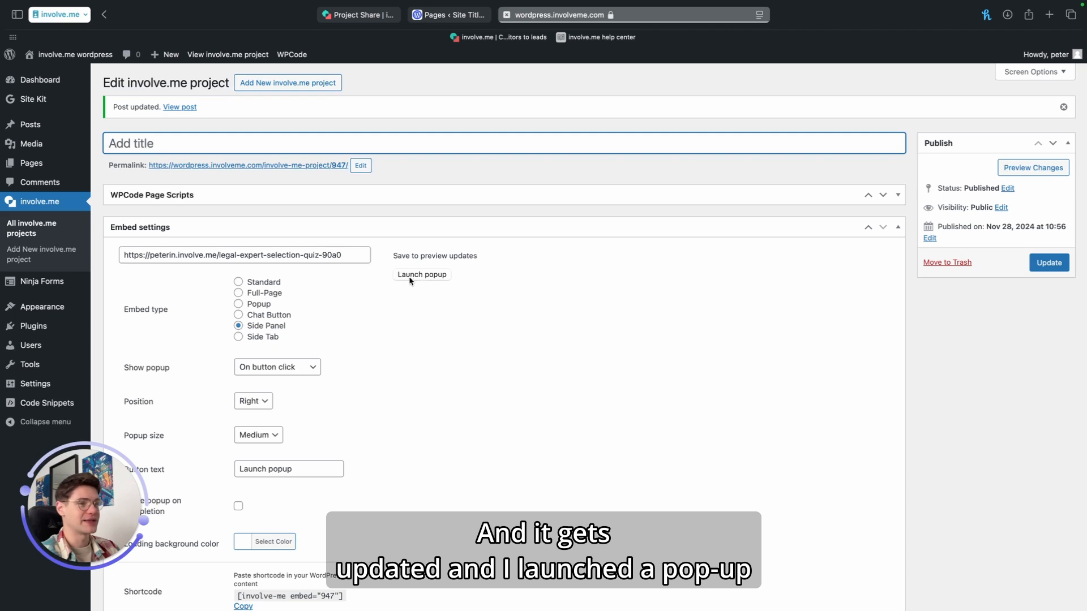
{"action": "left_click", "coordinate": [408, 279]}
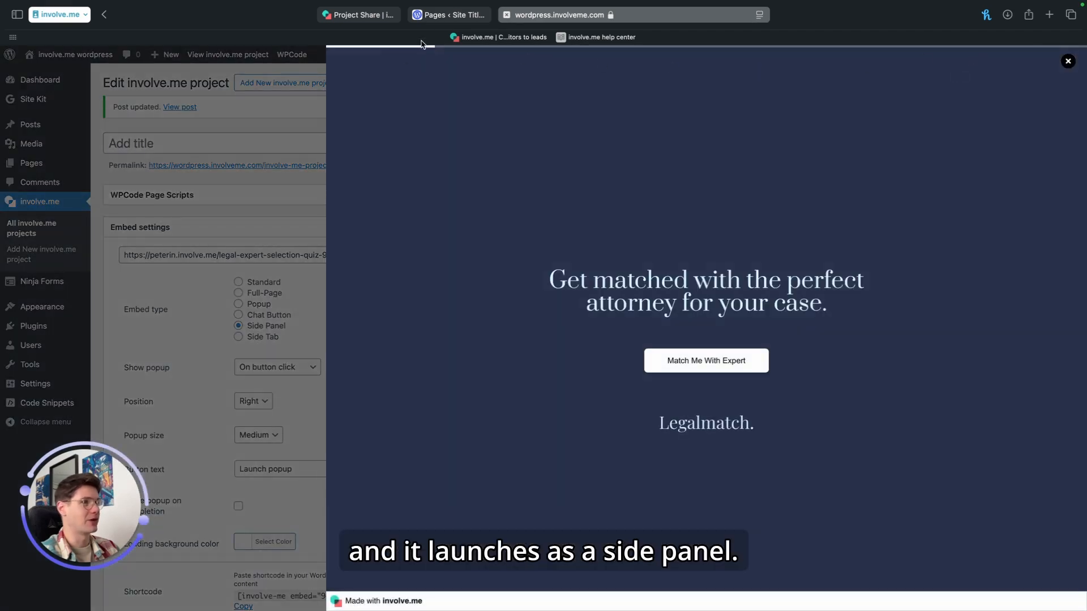
{"action": "left_click", "coordinate": [1068, 61]}
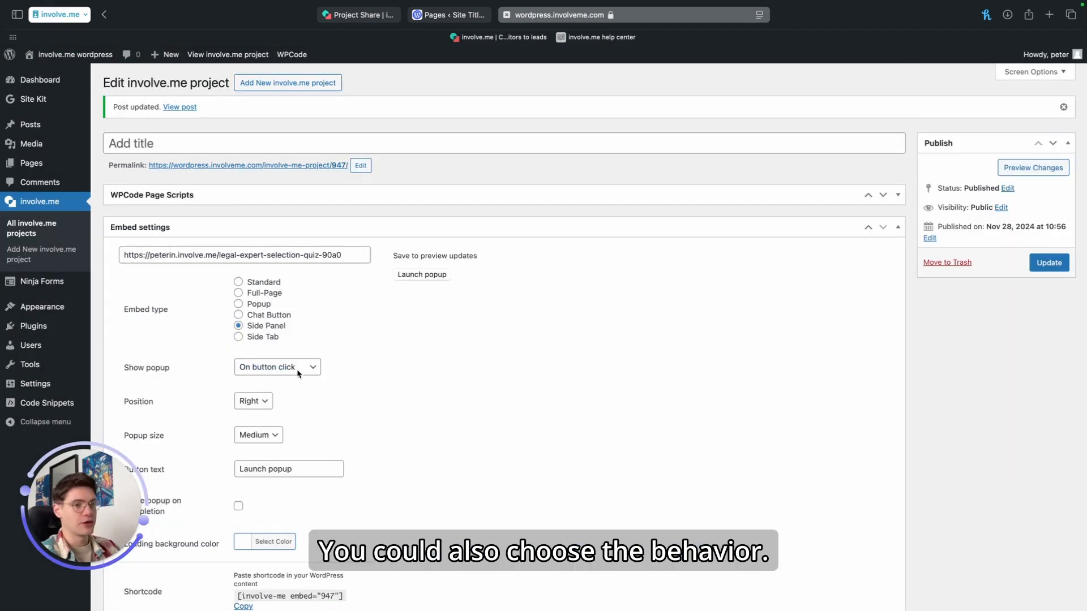
Step: Set the side panel to show on page load and update the project to preview it
{"action": "scroll", "coordinate": [312, 370], "scroll_direction": "down", "scroll_amount": 2}
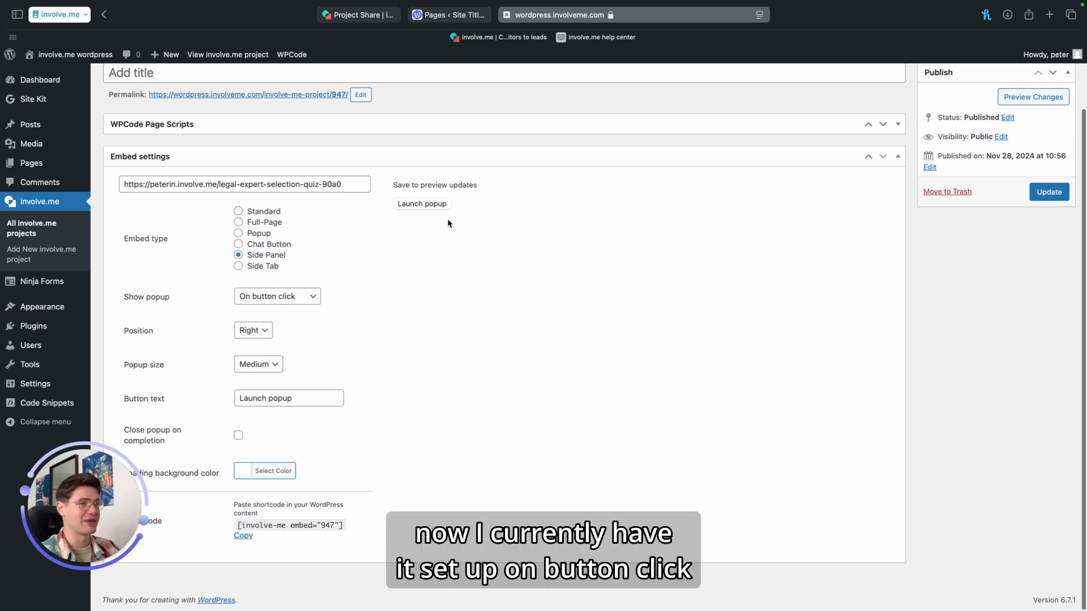
{"action": "left_click", "coordinate": [271, 296]}
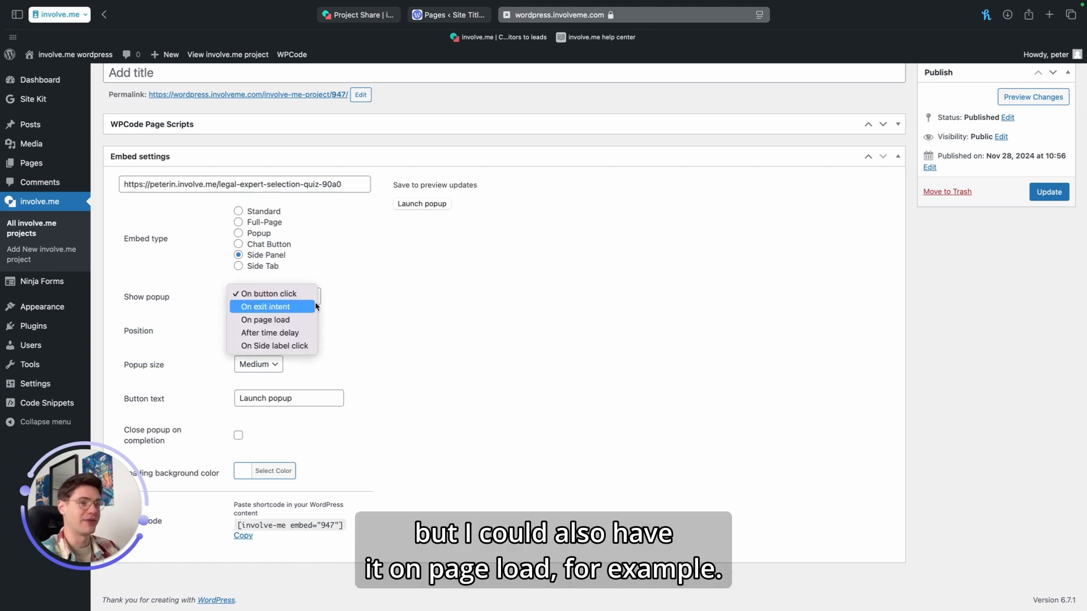
{"action": "left_click", "coordinate": [305, 320]}
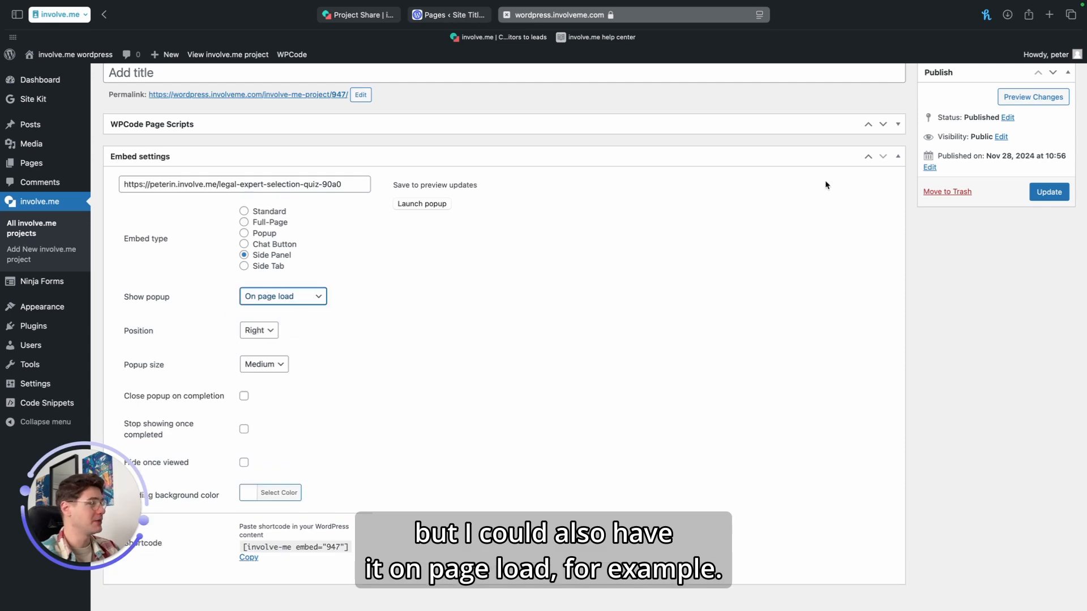
{"action": "left_click", "coordinate": [1049, 192]}
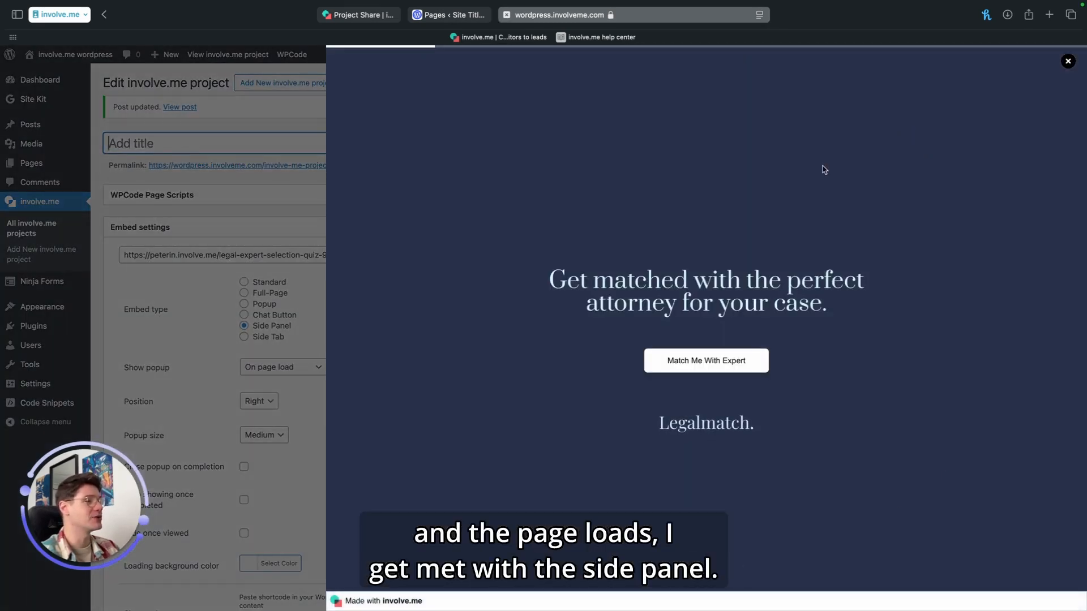
Step: Close the preview and set the side panel's position to Right and its popup size to Small
{"action": "left_click", "coordinate": [273, 376]}
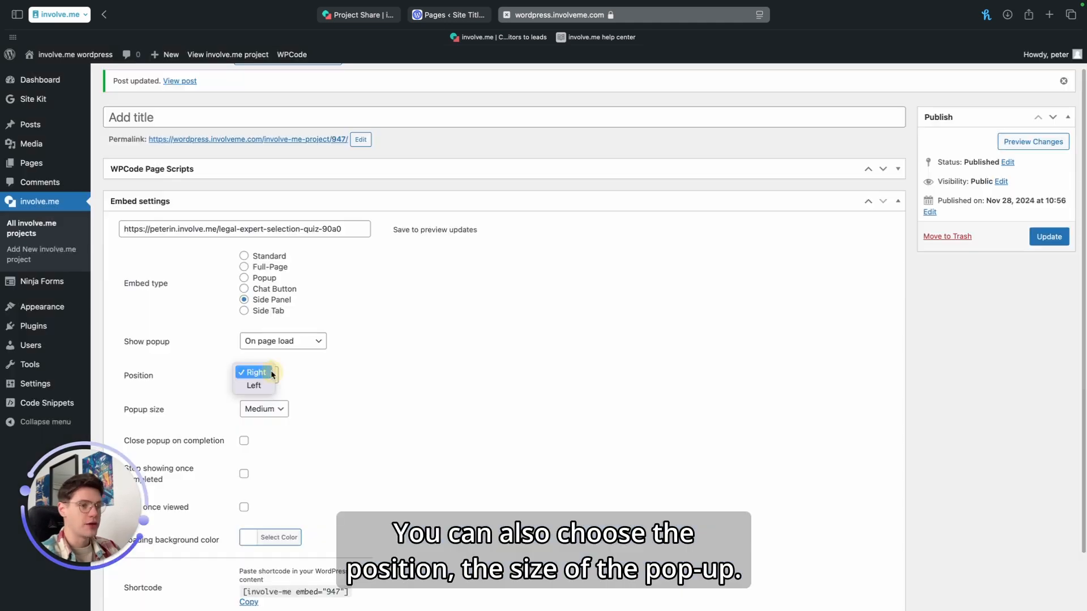
{"action": "left_click", "coordinate": [272, 375]}
{"action": "left_click", "coordinate": [279, 411]}
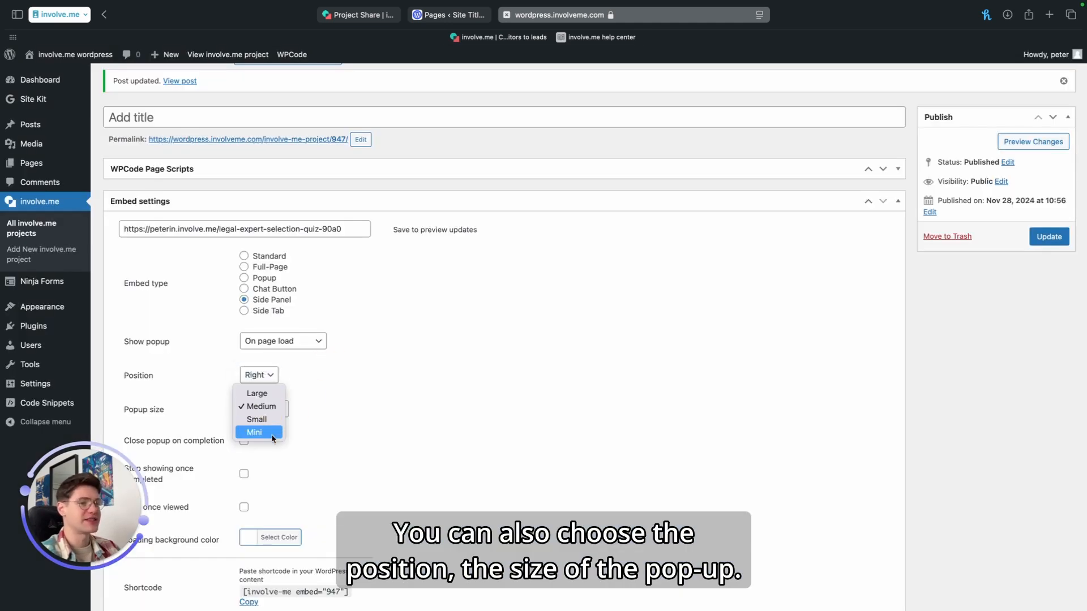
{"action": "left_click", "coordinate": [276, 422]}
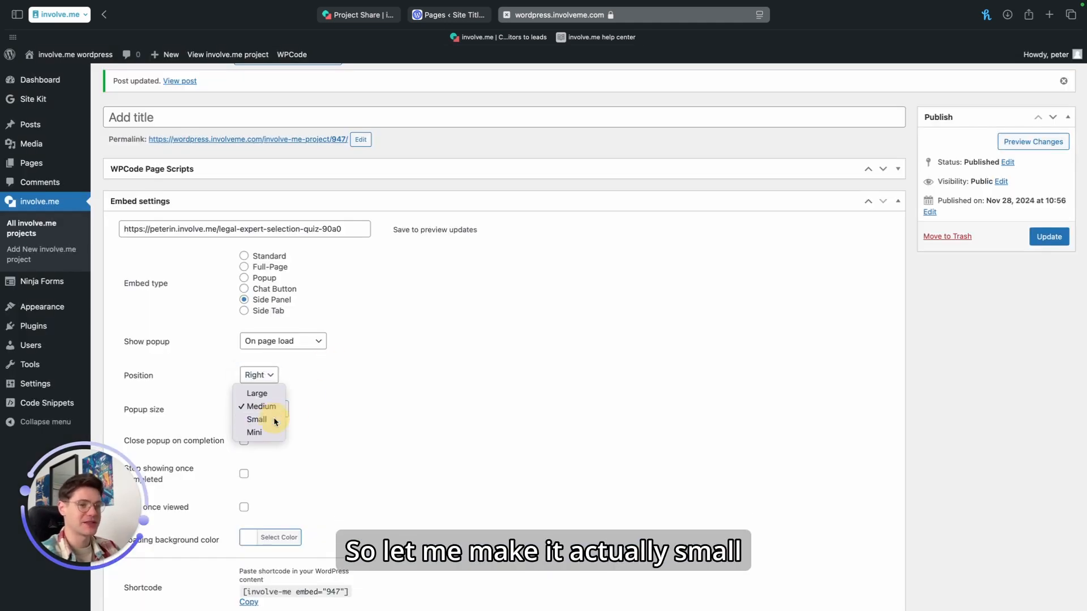
Step: Enable closing the popup on completion with a time delay to close of 3 seconds
{"action": "scroll", "coordinate": [366, 396], "scroll_direction": "down", "scroll_amount": 2}
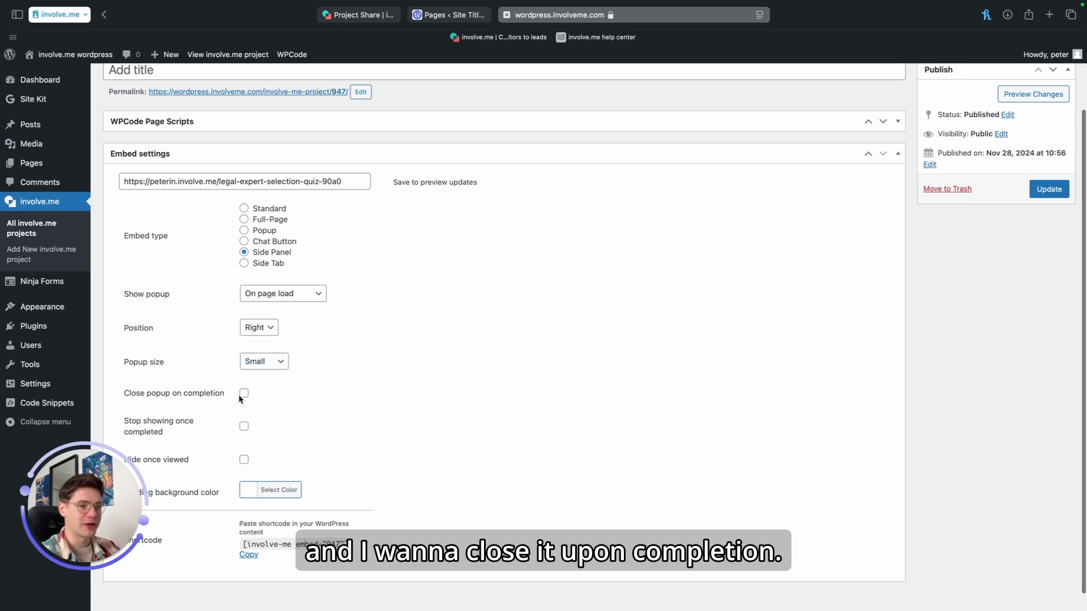
{"action": "left_click", "coordinate": [242, 394]}
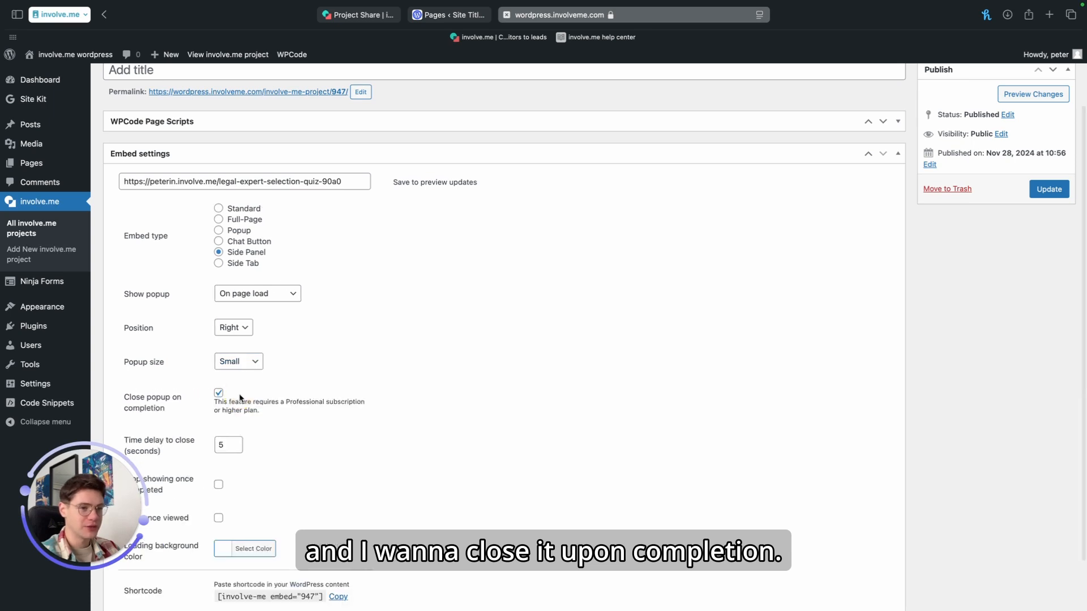
{"action": "left_click", "coordinate": [227, 446]}
{"action": "key", "text": "BackSpace"}
{"action": "type", "text": "3"}
{"action": "left_click", "coordinate": [449, 431]}
Step: Set the loading background colour to the orange swatch
{"action": "scroll", "coordinate": [449, 432], "scroll_direction": "down", "scroll_amount": 2}
{"action": "left_click", "coordinate": [132, 411]}
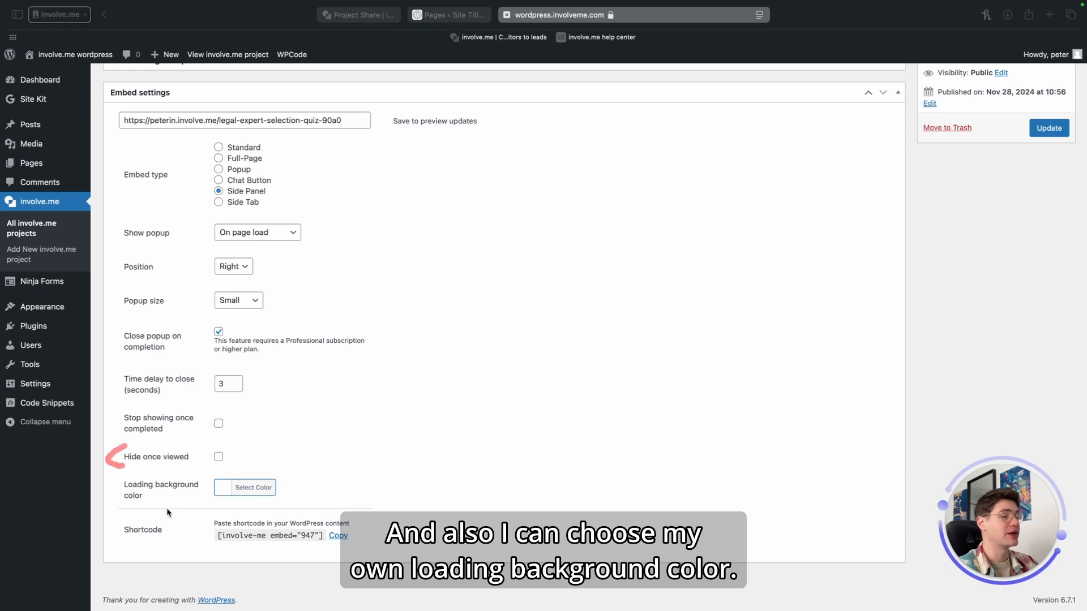
{"action": "left_click", "coordinate": [238, 488]}
{"action": "scroll", "coordinate": [270, 470], "scroll_direction": "down", "scroll_amount": 5}
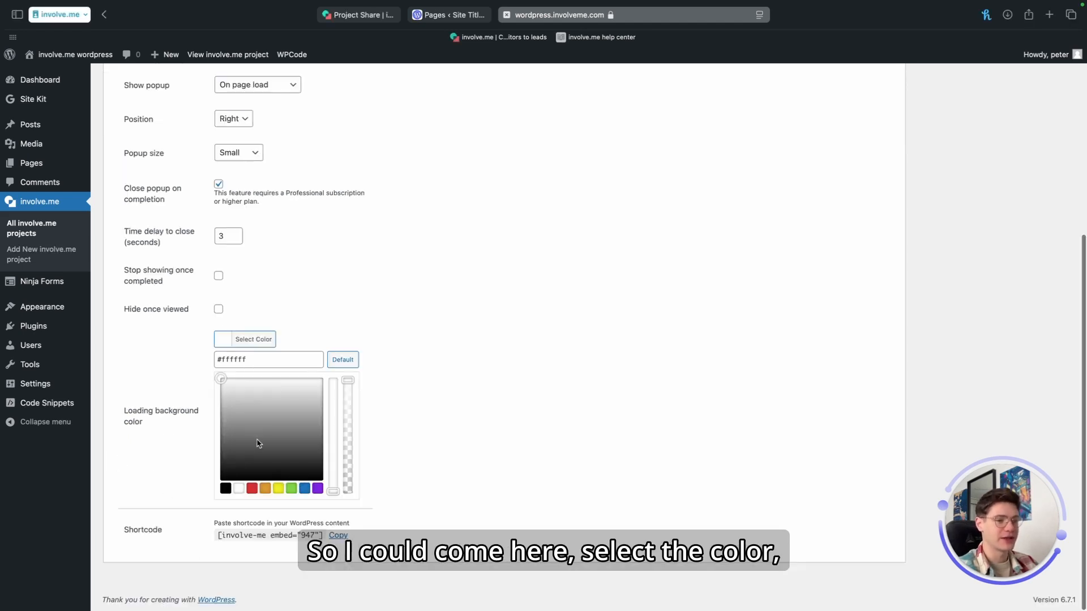
{"action": "left_click", "coordinate": [265, 487]}
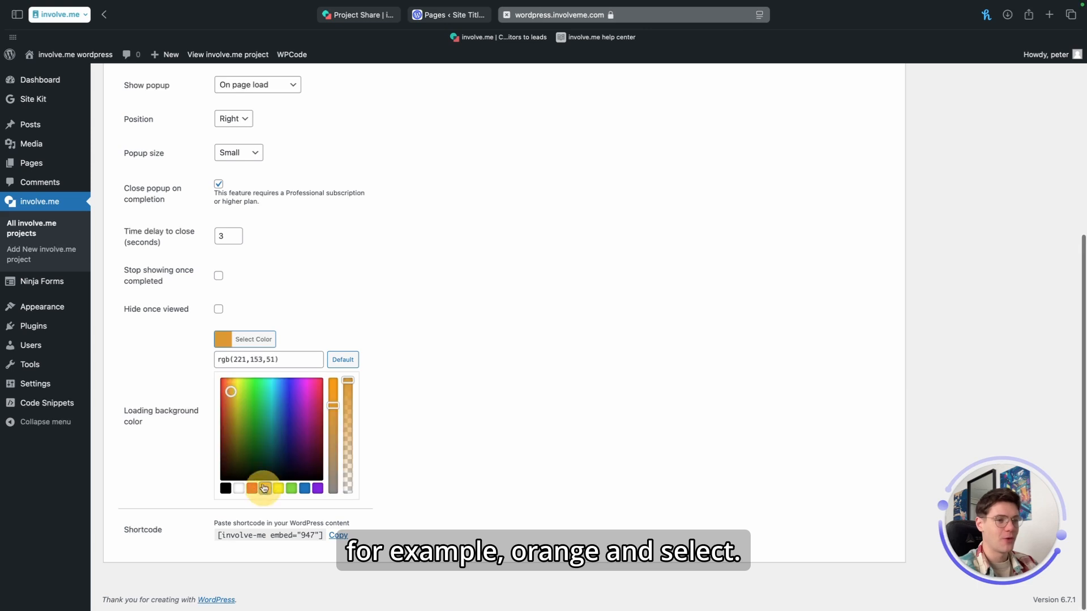
{"action": "left_click", "coordinate": [422, 445]}
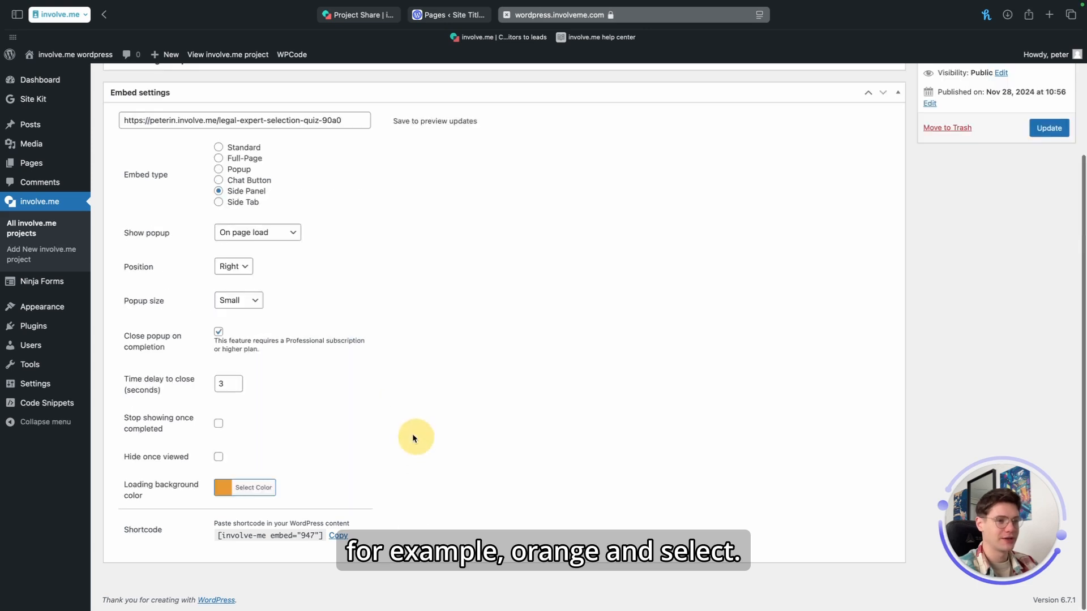
Step: Update the project and click through the first funnel questions in the side panel preview
{"action": "scroll", "coordinate": [270, 406], "scroll_direction": "up", "scroll_amount": 5}
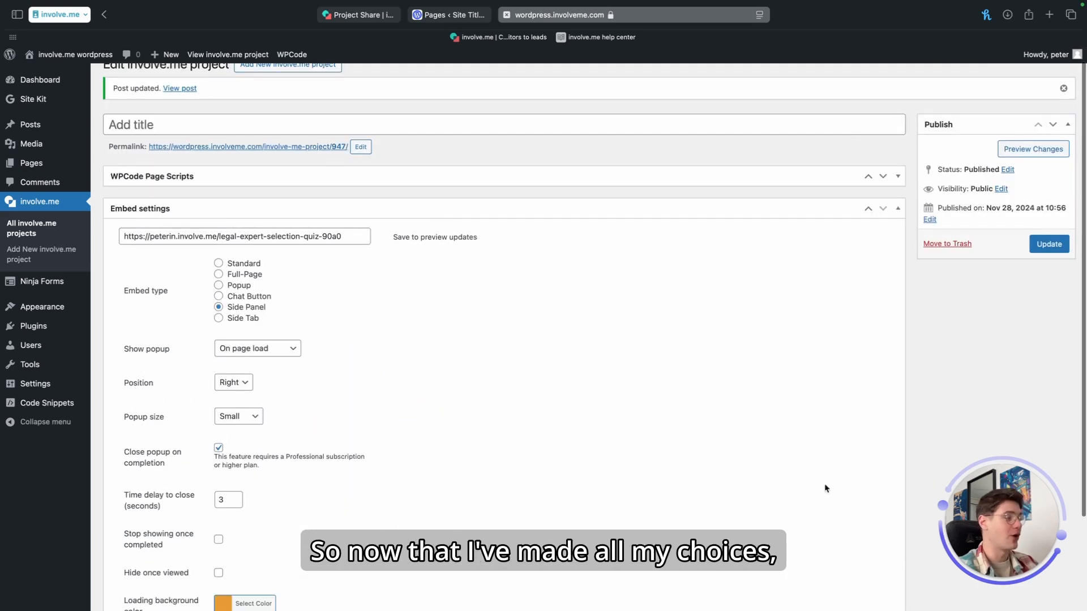
{"action": "left_click", "coordinate": [1055, 248]}
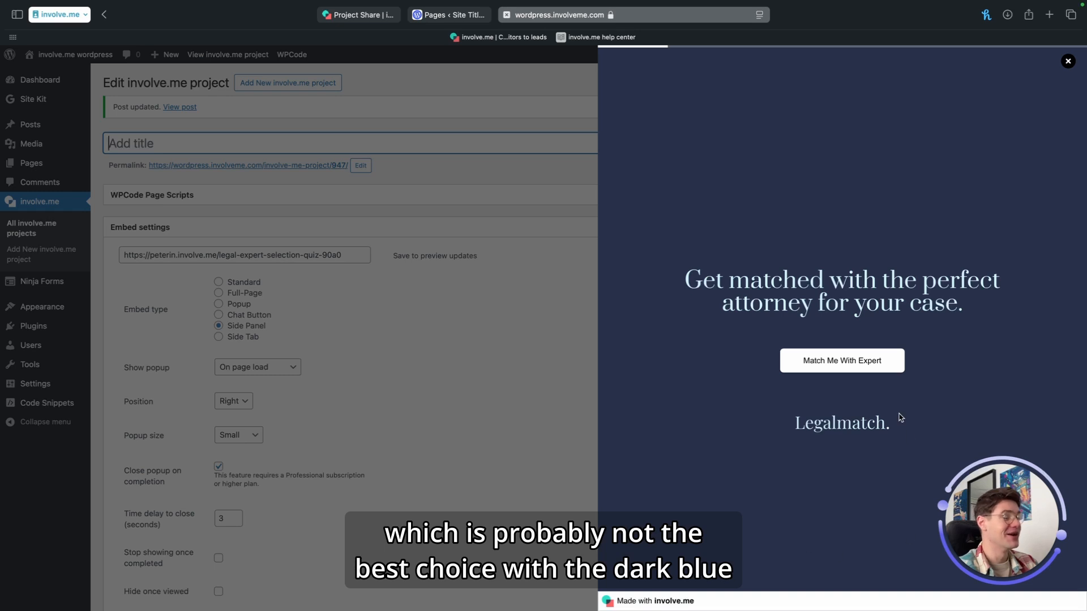
{"action": "left_click", "coordinate": [852, 363]}
{"action": "left_click", "coordinate": [828, 319]}
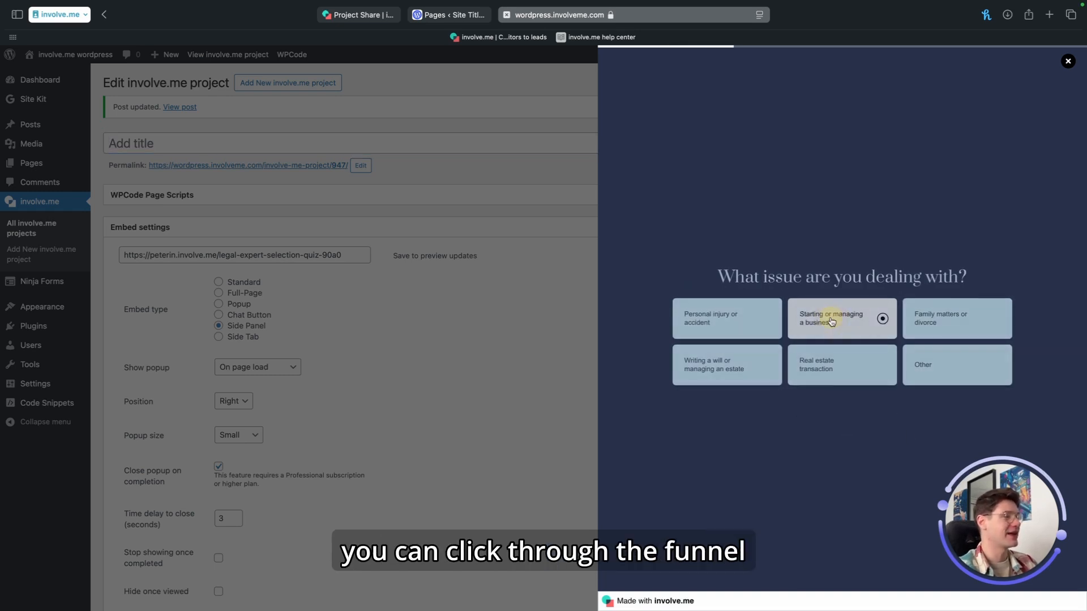
{"action": "left_click", "coordinate": [888, 335]}
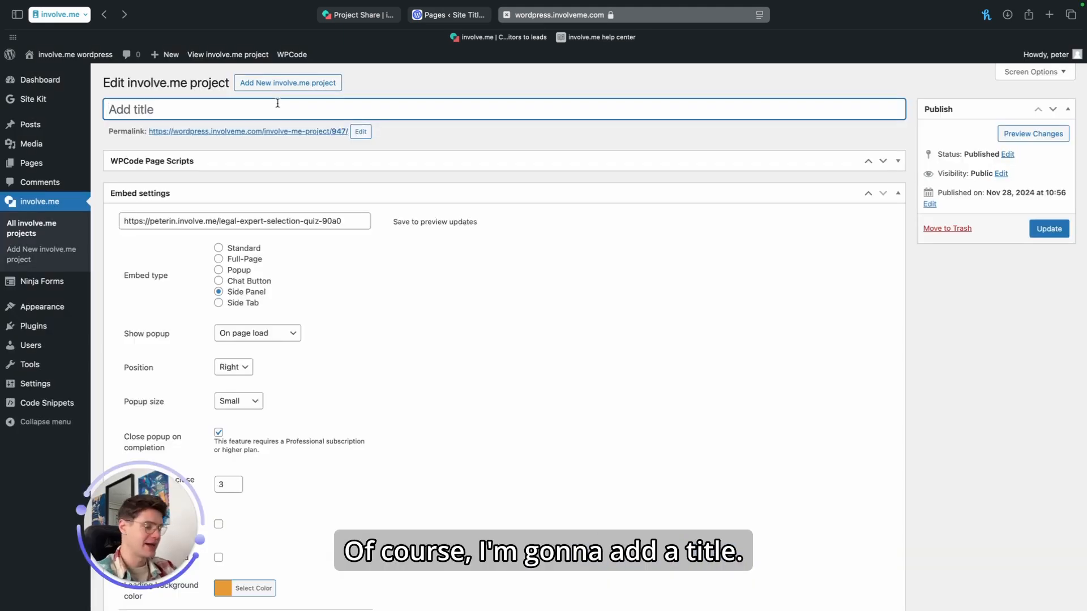
Step: Title the project Legal expert selection quiz and copy its embed shortcode
{"action": "type", "text": "Legal expert selection quiz"}
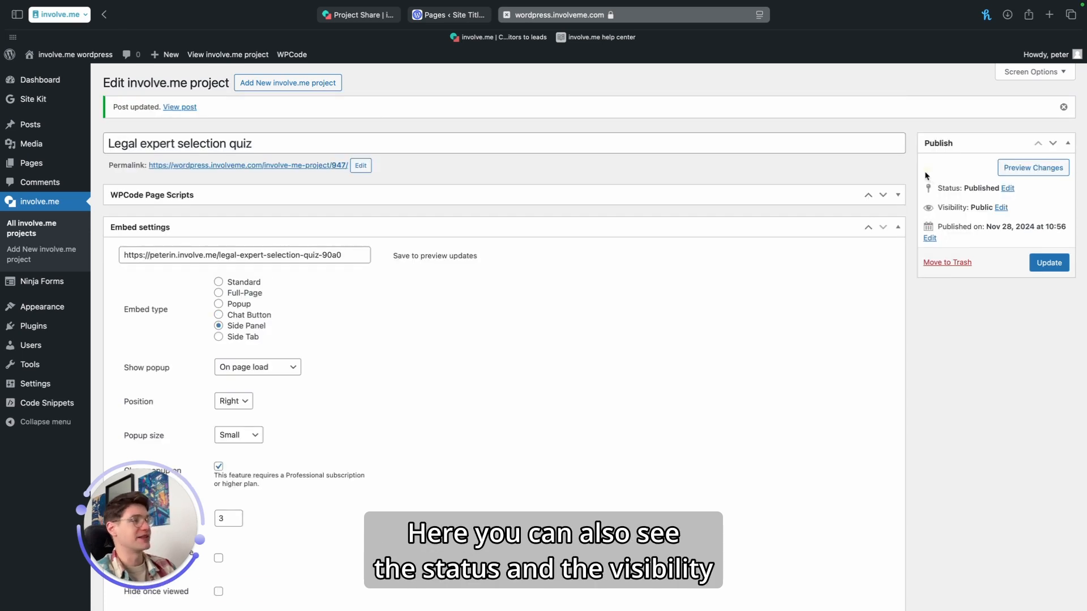
{"action": "left_click_drag", "start_coordinate": [925, 172], "coordinate": [916, 245]}
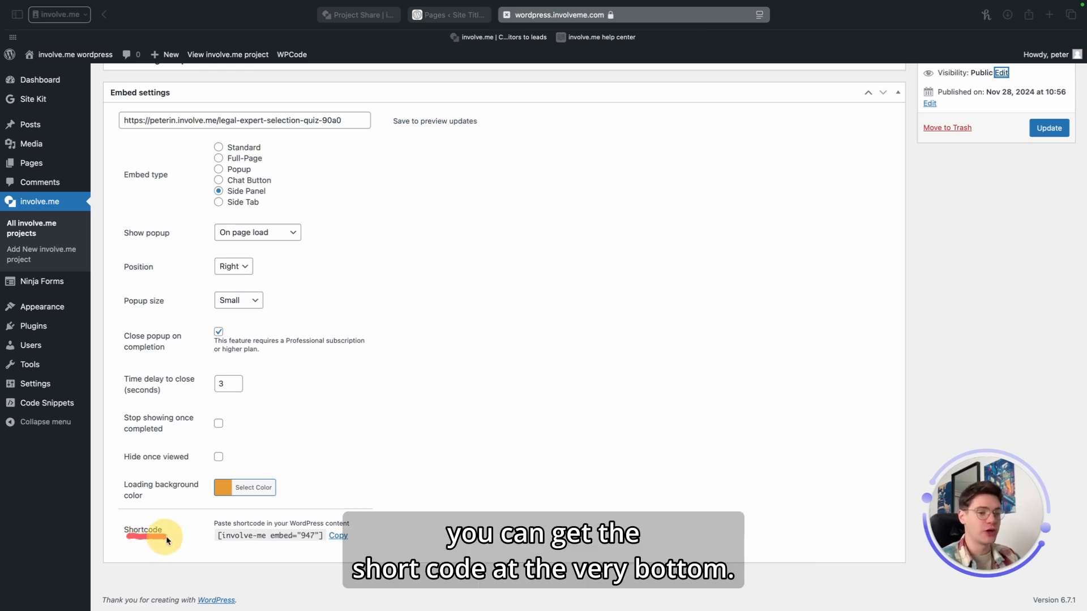
{"action": "left_click", "coordinate": [338, 535]}
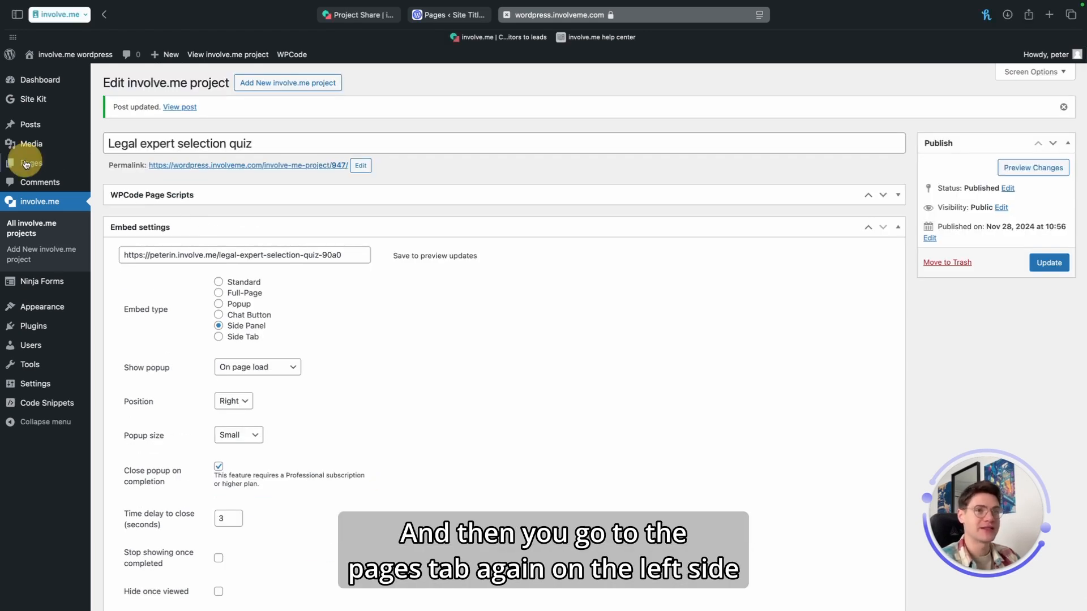
Step: Add a new WordPress page titled My test page for legal services
{"action": "left_click", "coordinate": [25, 163]}
{"action": "left_click", "coordinate": [180, 84]}
{"action": "type", "text": "My test page for legal services"}
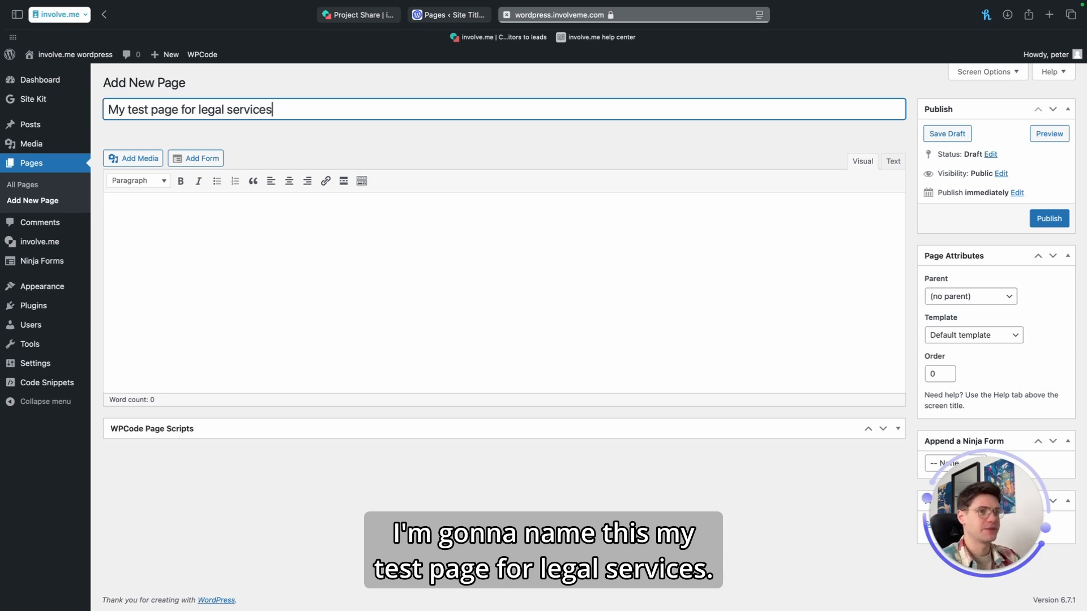
Step: Paste the involve.me shortcode into the page content and open the page through its permalink
{"action": "left_click", "coordinate": [255, 223]}
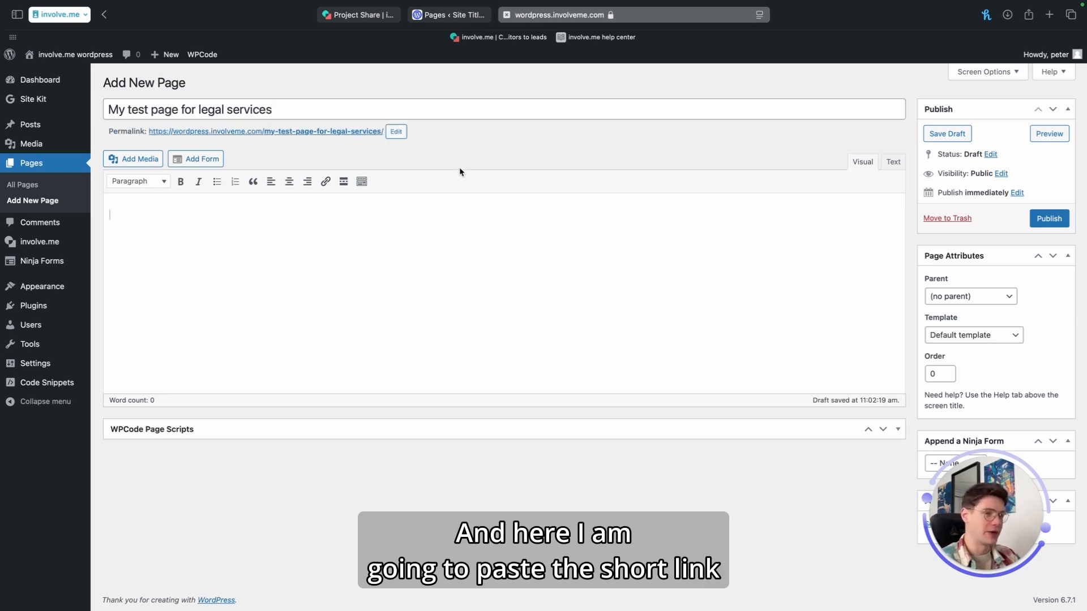
{"action": "type", "text": "[involve-me embed=\"947\"]"}
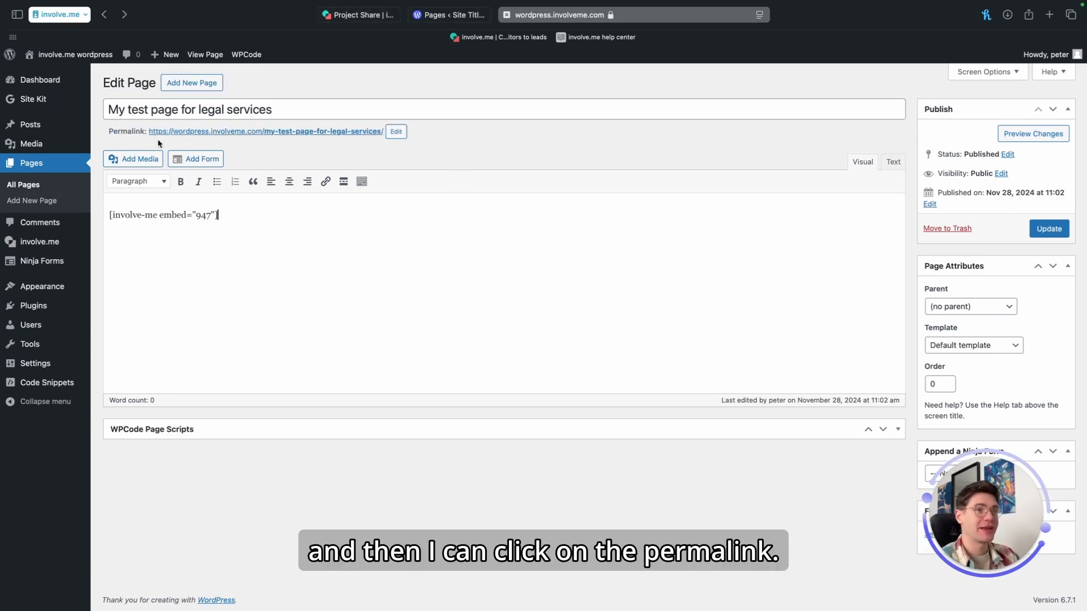
{"action": "left_click", "coordinate": [332, 132]}
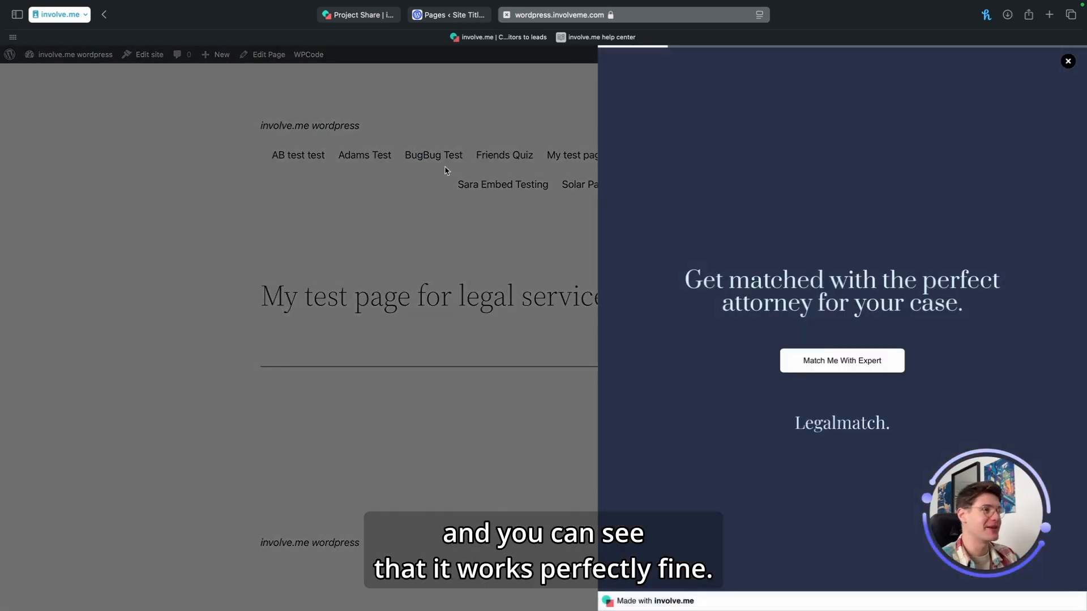
Step: Complete the funnel on the live page, entering a first name, accepting data processing, and connecting with the matched expert
{"action": "left_click", "coordinate": [842, 361]}
{"action": "left_click", "coordinate": [727, 327]}
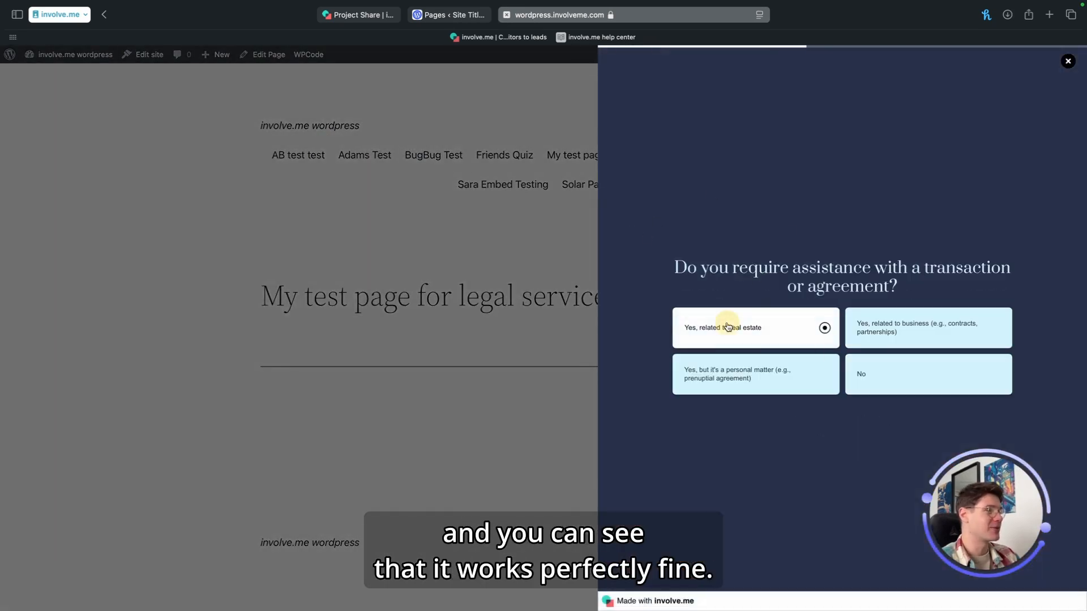
{"action": "left_click", "coordinate": [859, 336]}
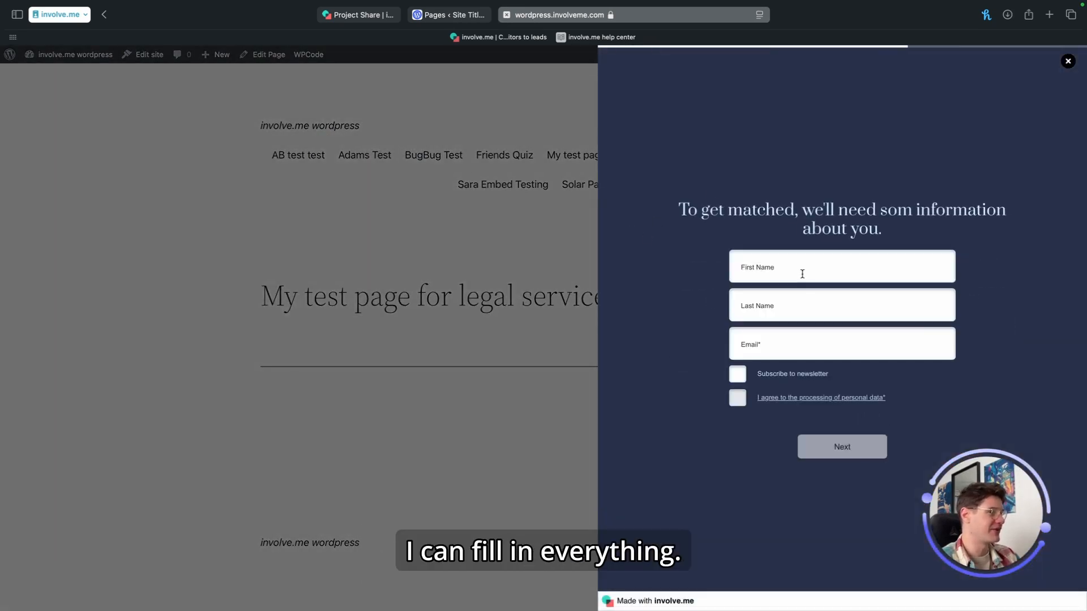
{"action": "left_click", "coordinate": [799, 266]}
{"action": "type", "text": "PEter"}
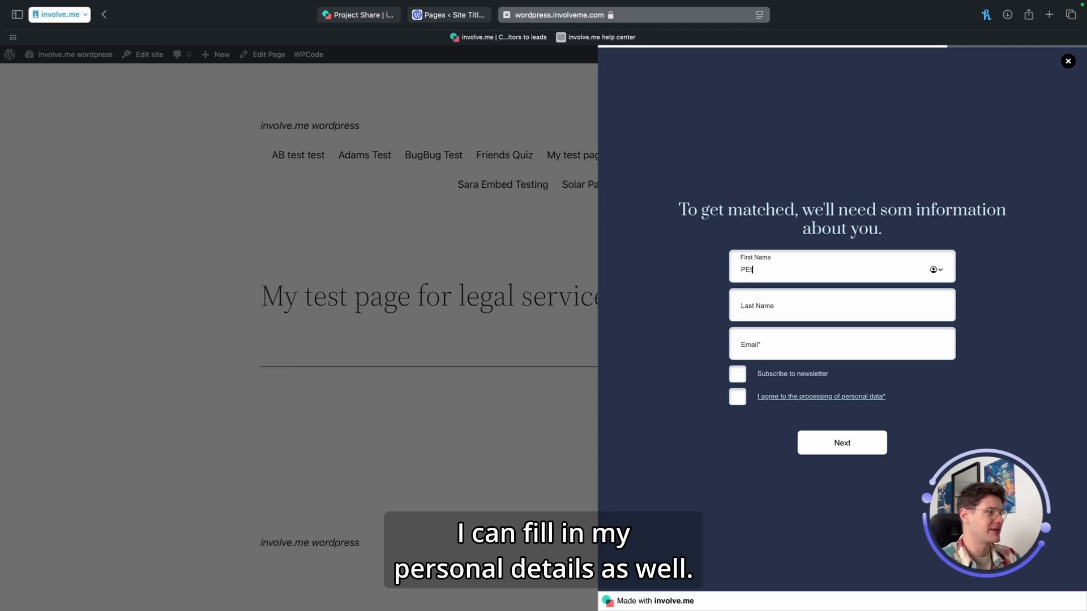
{"action": "left_click", "coordinate": [737, 397]}
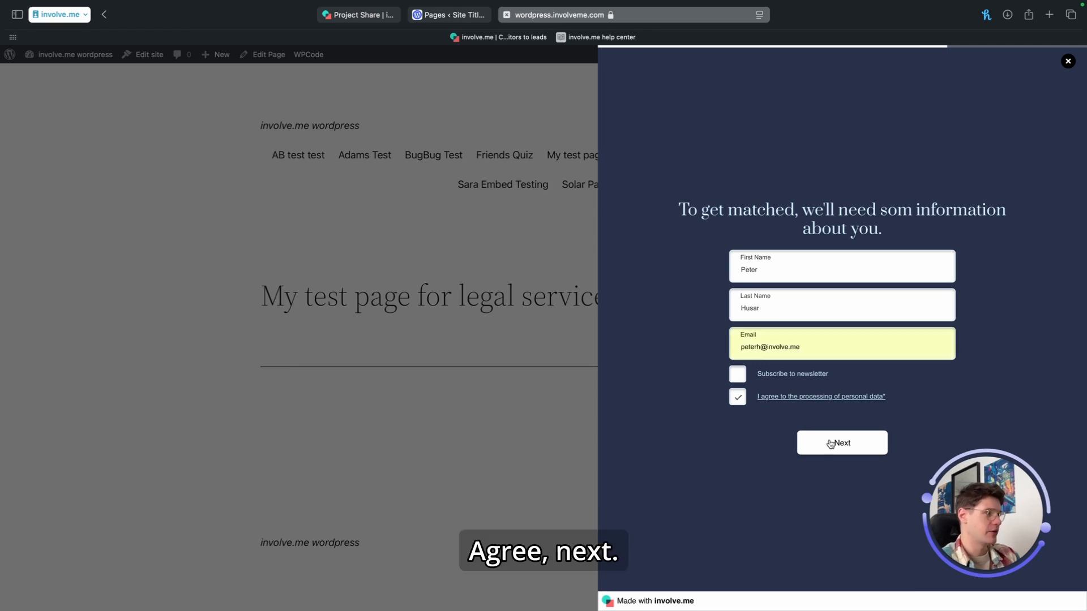
{"action": "left_click", "coordinate": [838, 443]}
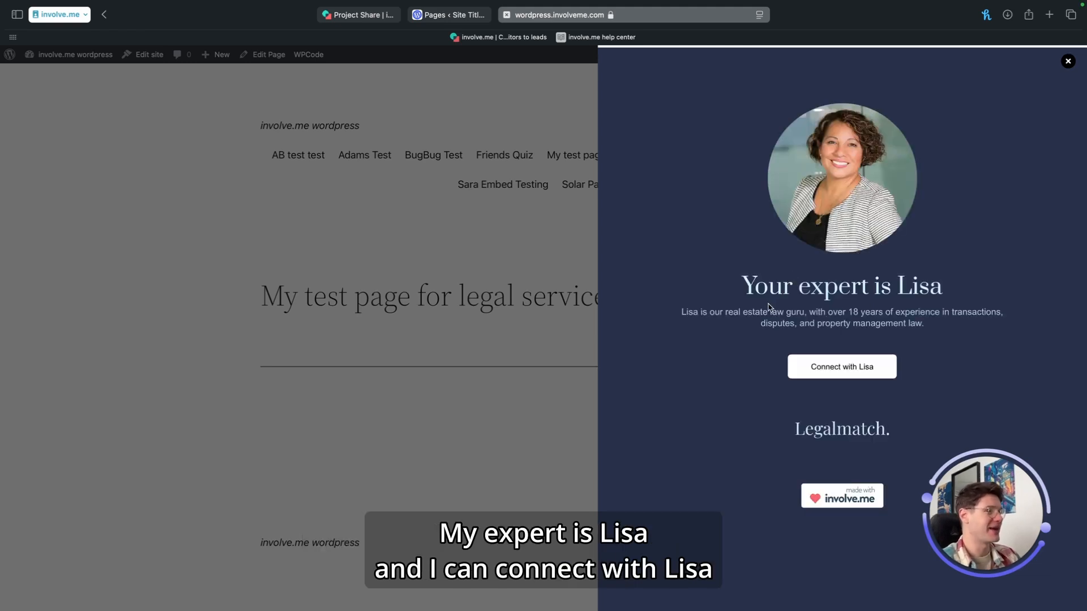
{"action": "left_click", "coordinate": [851, 368]}
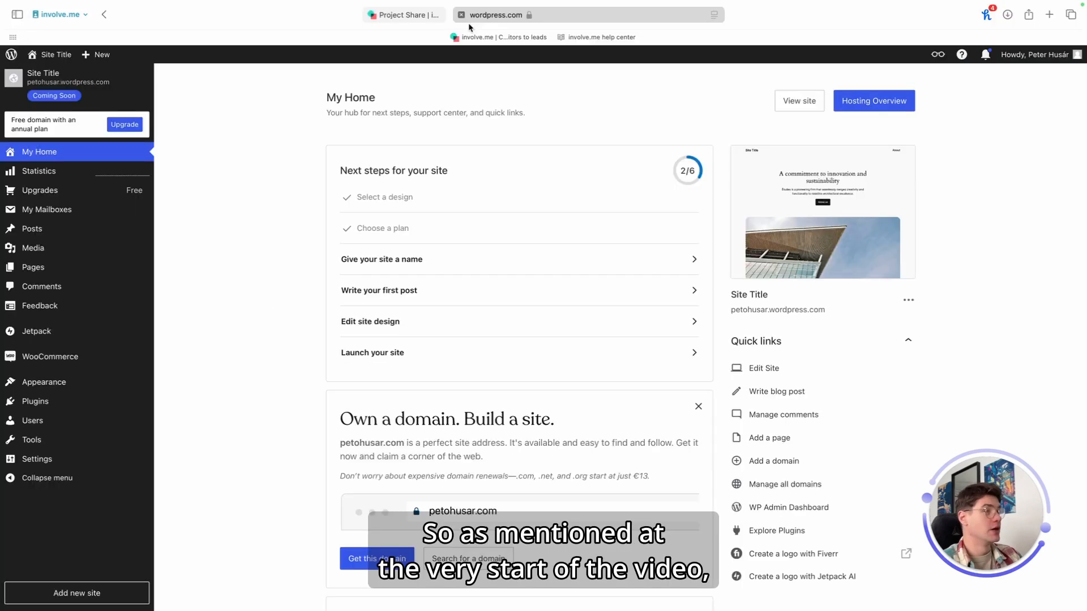
Step: Switch to the WordPress.com dashboard and search the plugins marketplace for the involve.me plugin
{"action": "key", "text": "ctrl+a"}
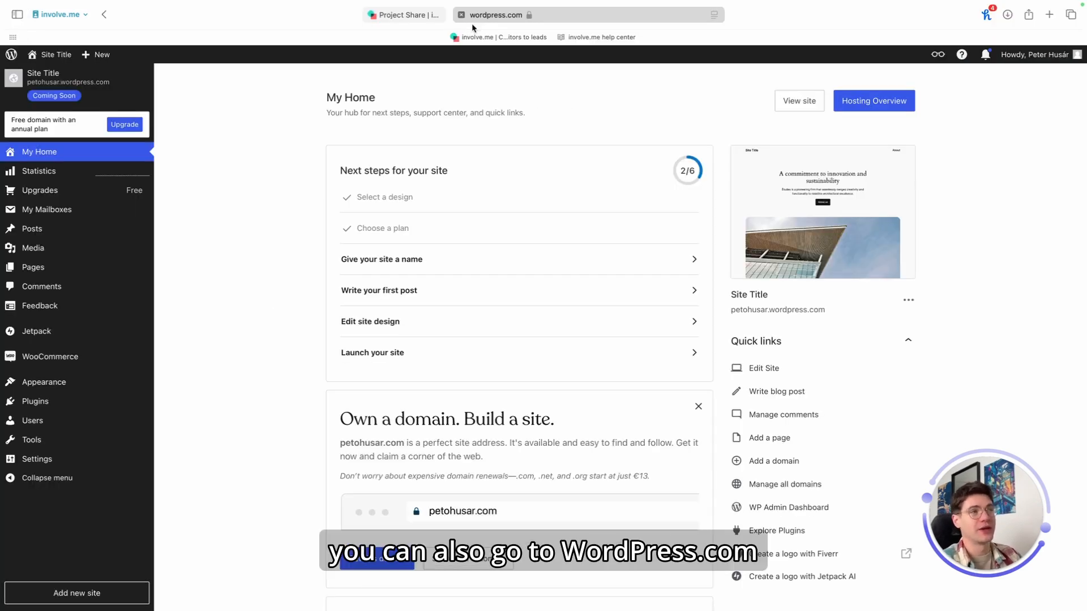
{"action": "left_click_drag", "start_coordinate": [482, 25], "coordinate": [527, 26]}
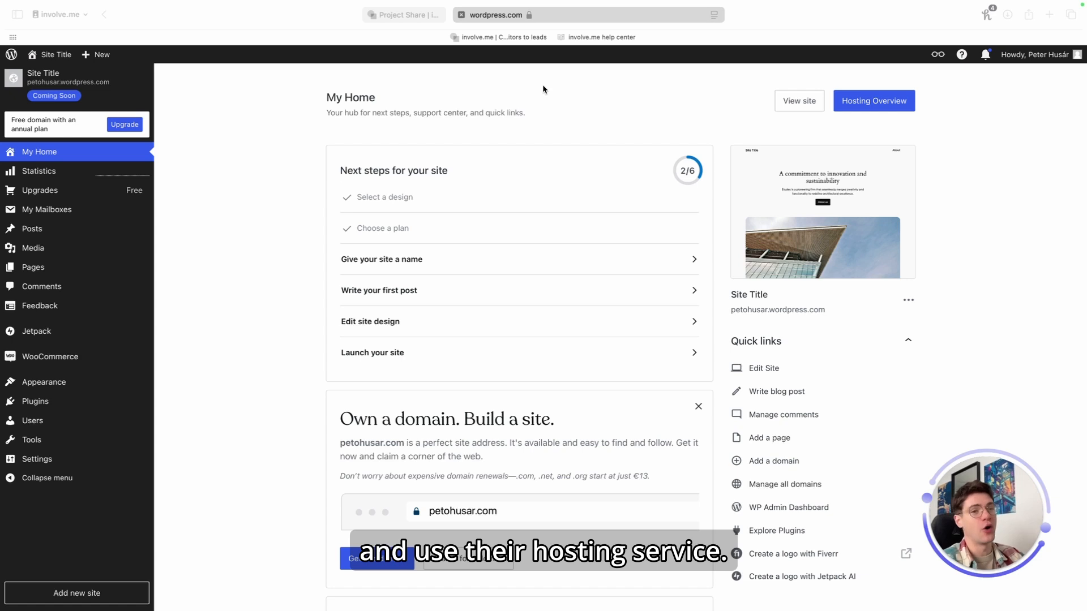
{"action": "left_click", "coordinate": [41, 398]}
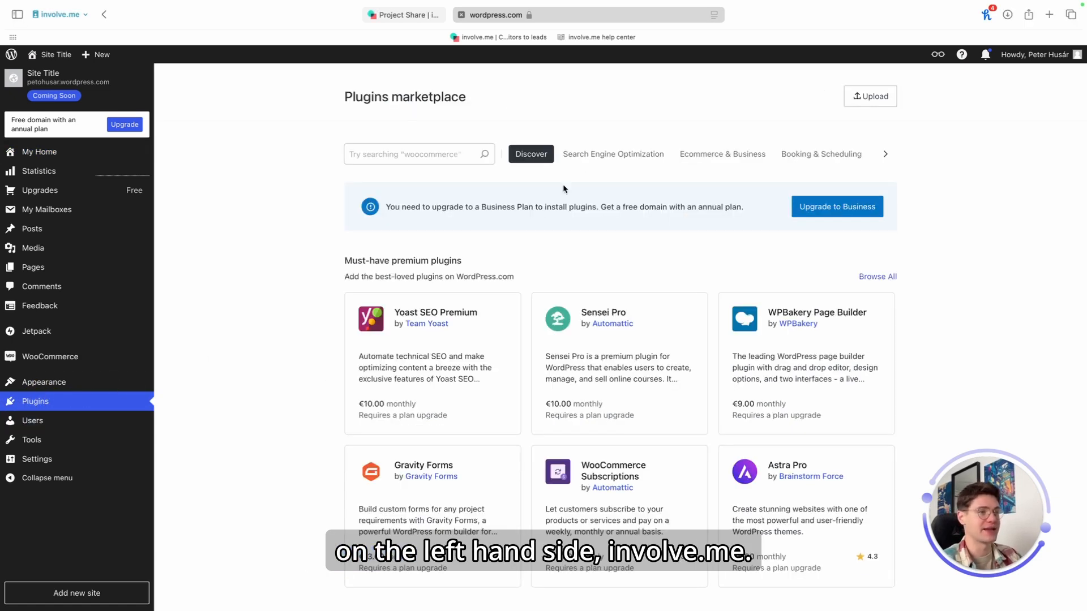
{"action": "left_click", "coordinate": [442, 152]}
{"action": "type", "text": "in"}
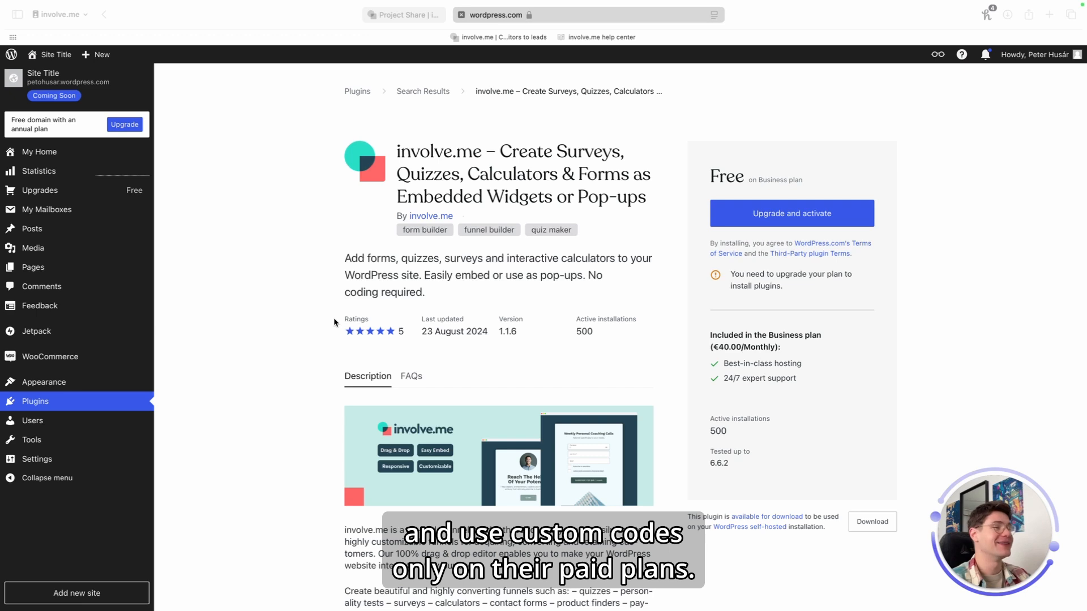
Step: Add a new WordPress.com page and paste the funnel URL into it as an embed block
{"action": "mouse_move", "coordinate": [79, 268]}
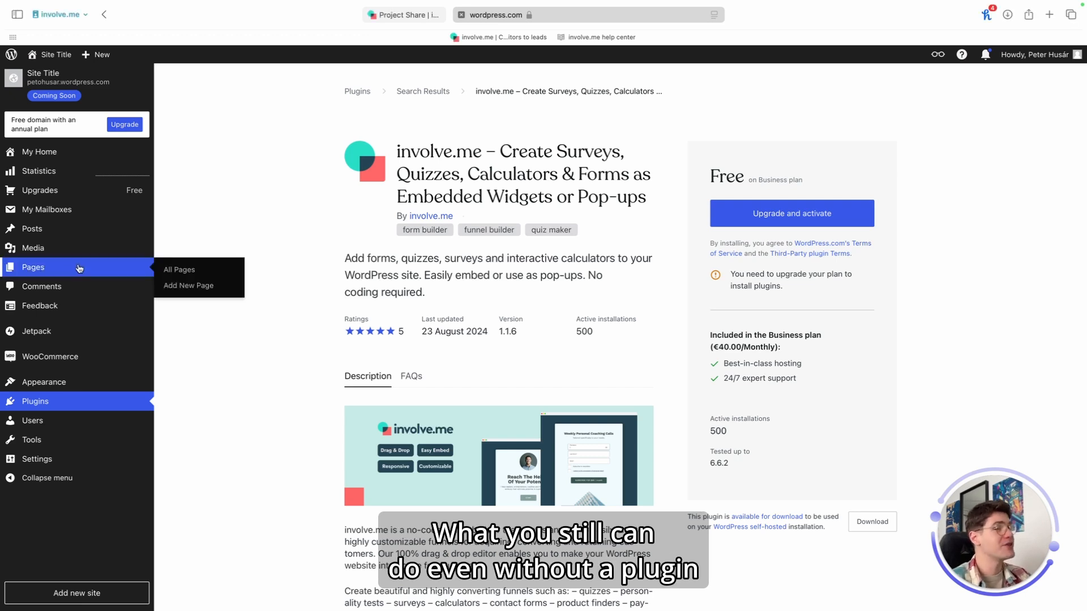
{"action": "left_click", "coordinate": [181, 285]}
{"action": "left_click", "coordinate": [62, 198]}
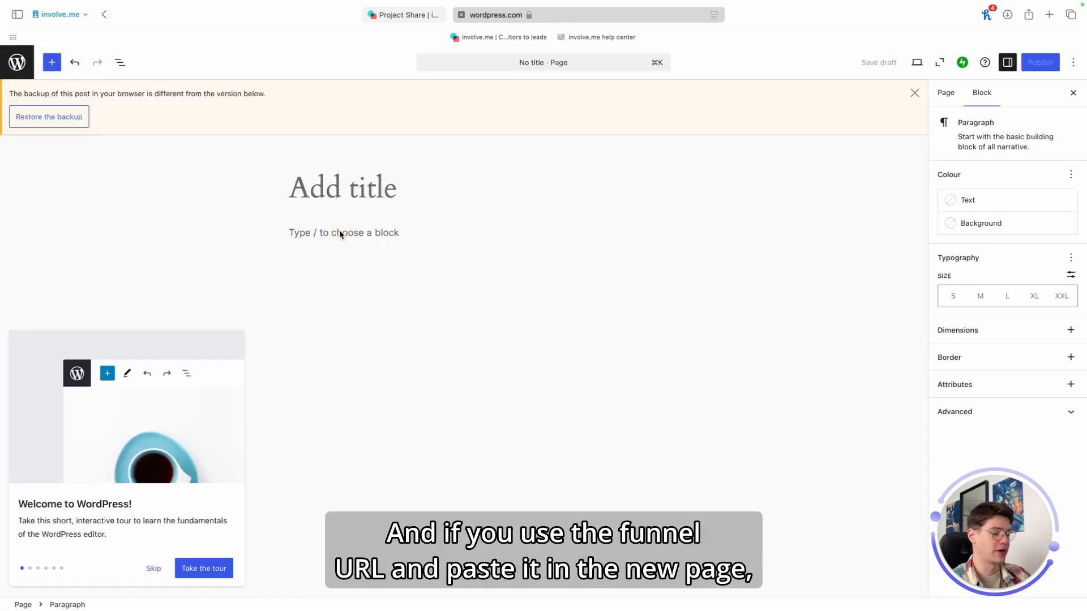
{"action": "key", "text": "super+v"}
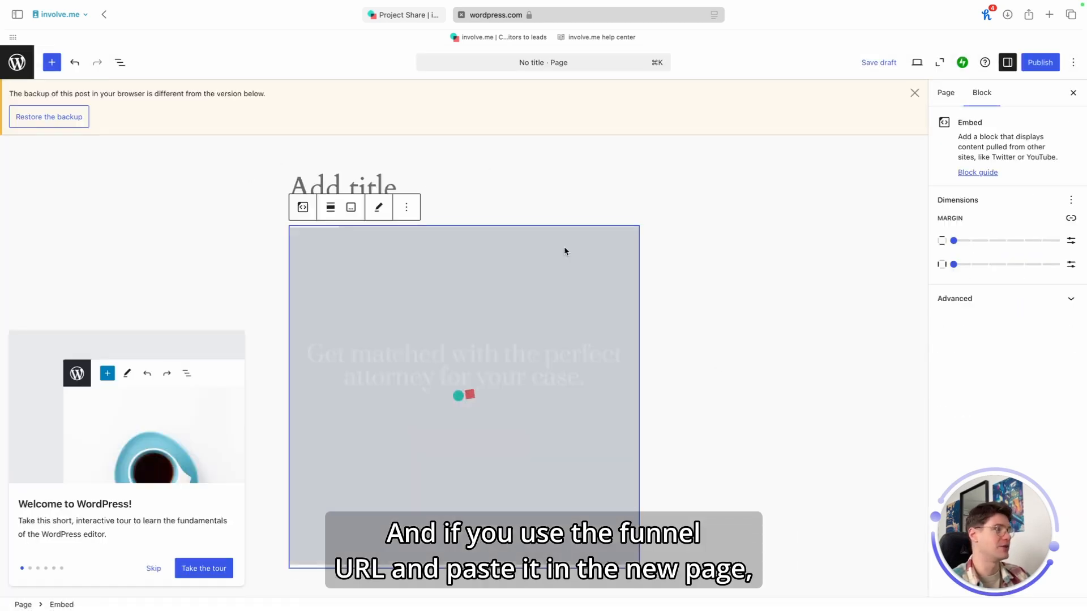
{"action": "scroll", "coordinate": [475, 396], "scroll_direction": "down", "scroll_amount": 1}
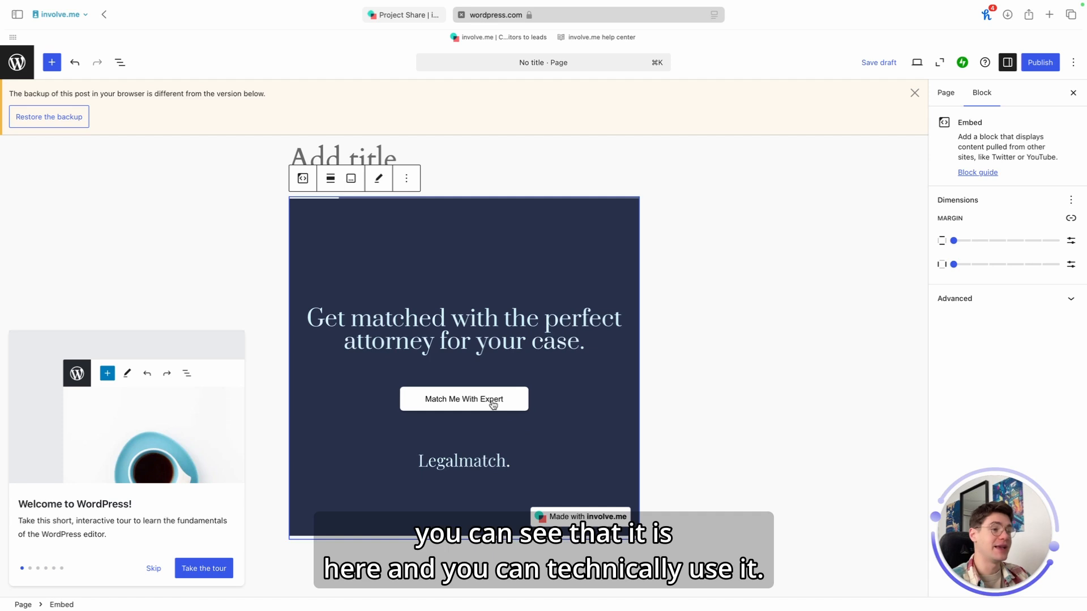